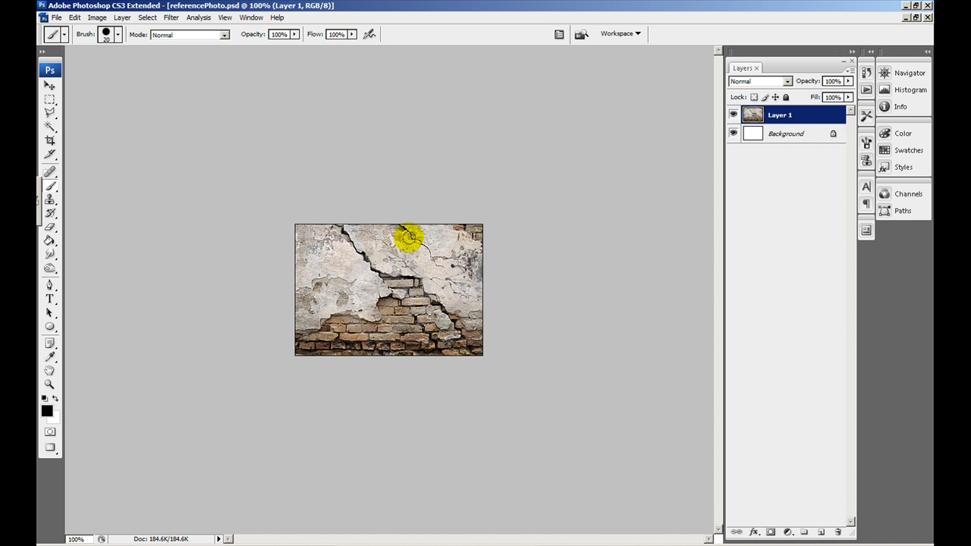
- Minimize the reference photo and show the brick, concrete and cracks images in separate floating windows
click(894, 18)
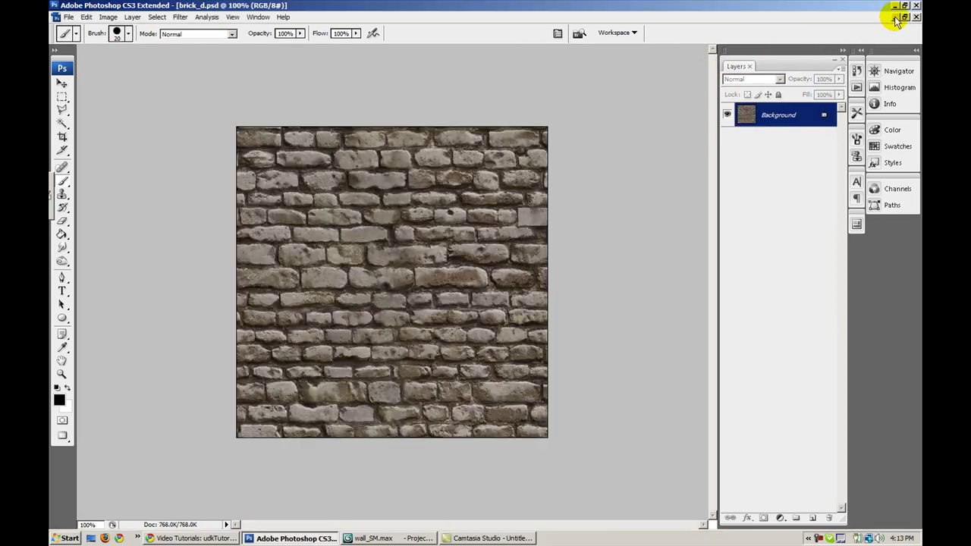
click(906, 18)
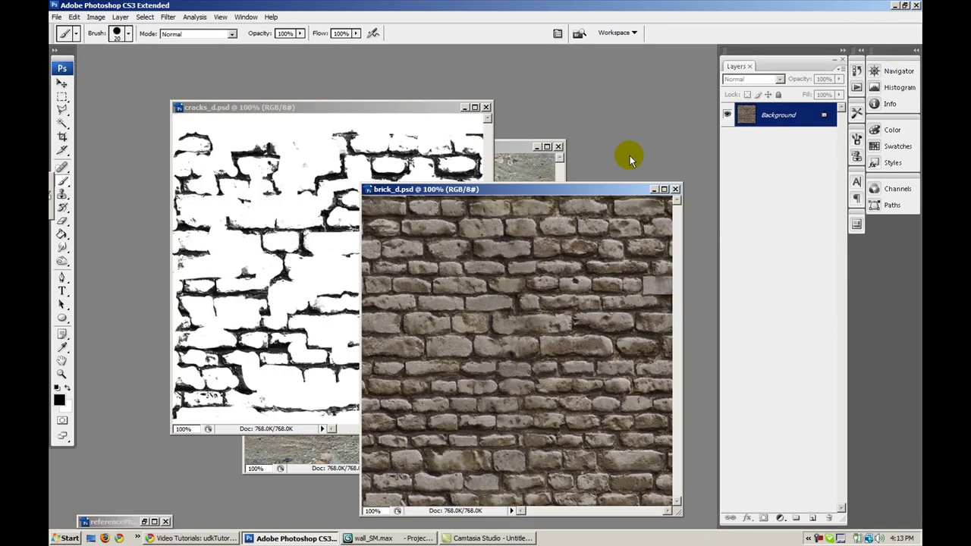
click(509, 149)
mouse_move(586, 189)
mouse_down()
mouse_move(566, 177)
mouse_move(571, 190)
mouse_up()
- Review the concrete_d, cracks_d and brick_d textures by bringing each image to the front
click(367, 150)
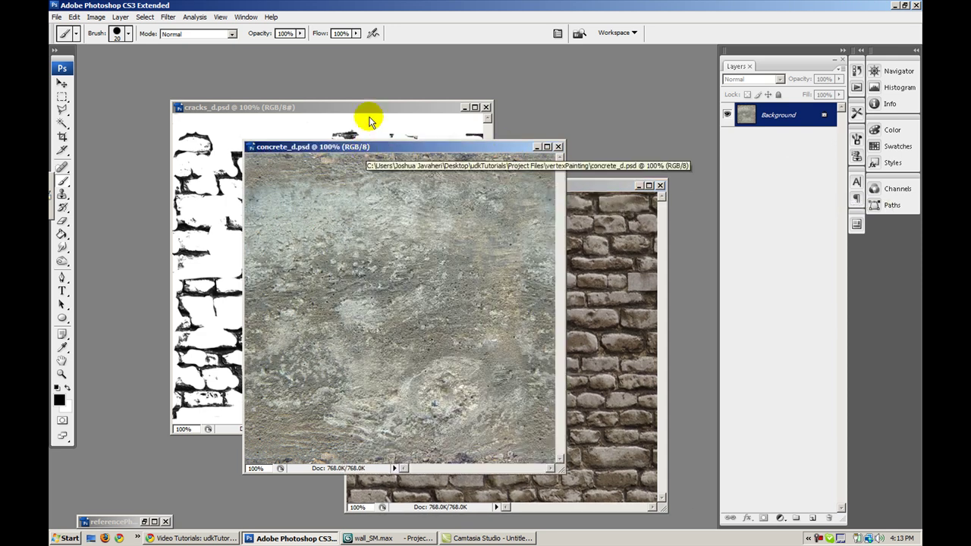
click(370, 111)
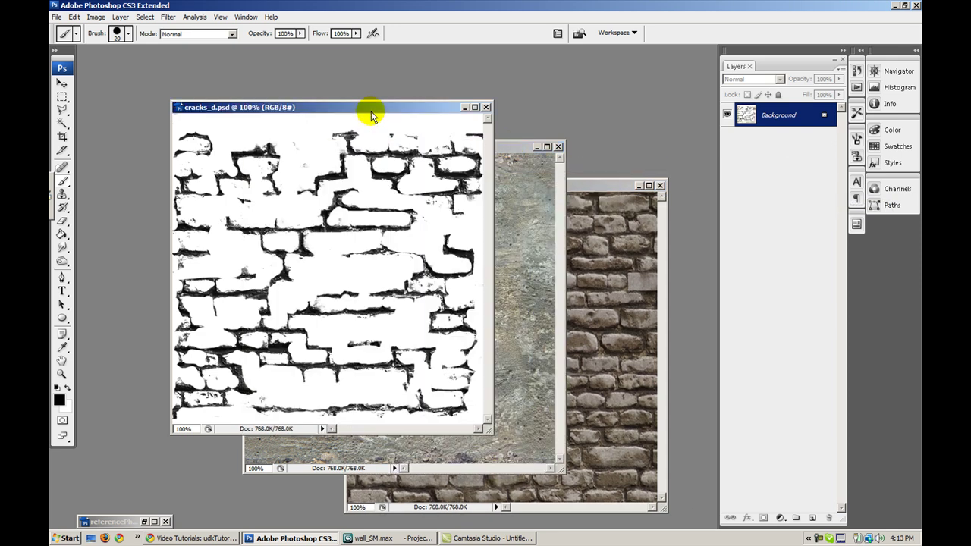
click(622, 186)
click(520, 147)
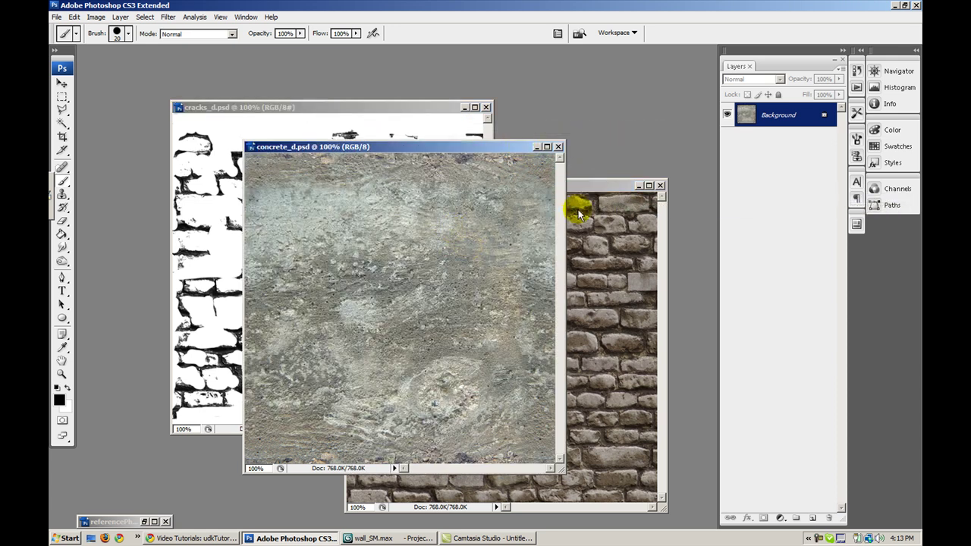
click(593, 185)
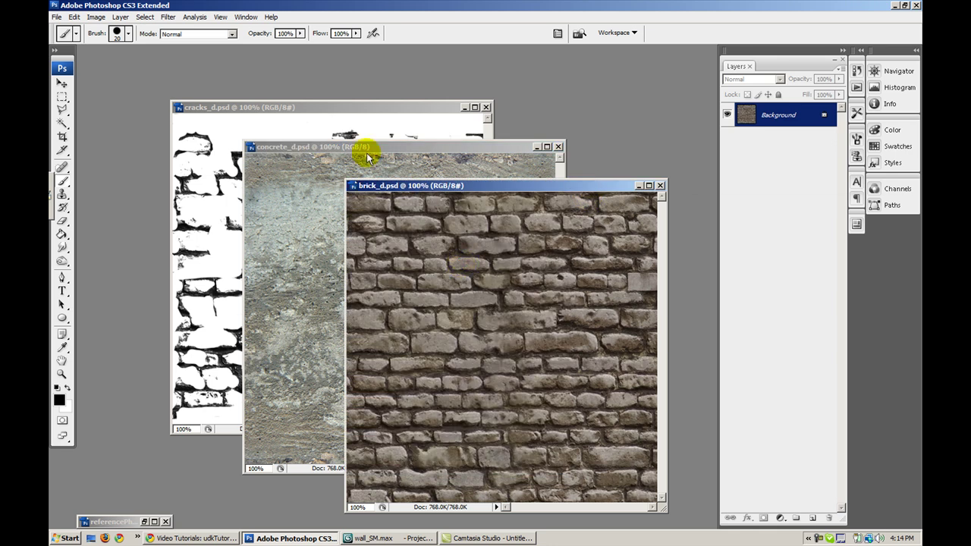
click(314, 108)
drag(314, 109, 336, 127)
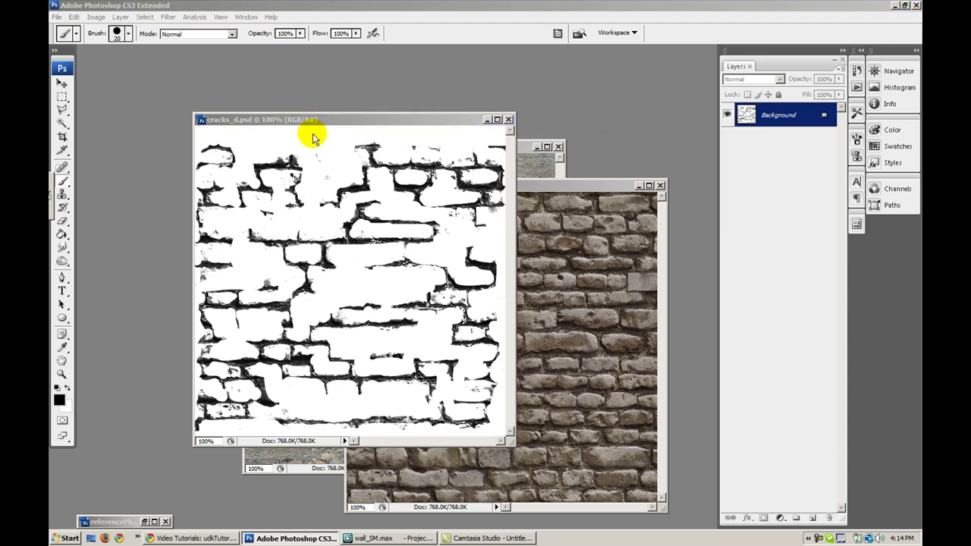
- Open the normal maps cracks_n.tga, concrete_n.tga and brick_n.tga together and move the brick normal map aside
key(ctrl+o)
click(456, 168)
ctrl+click(458, 146)
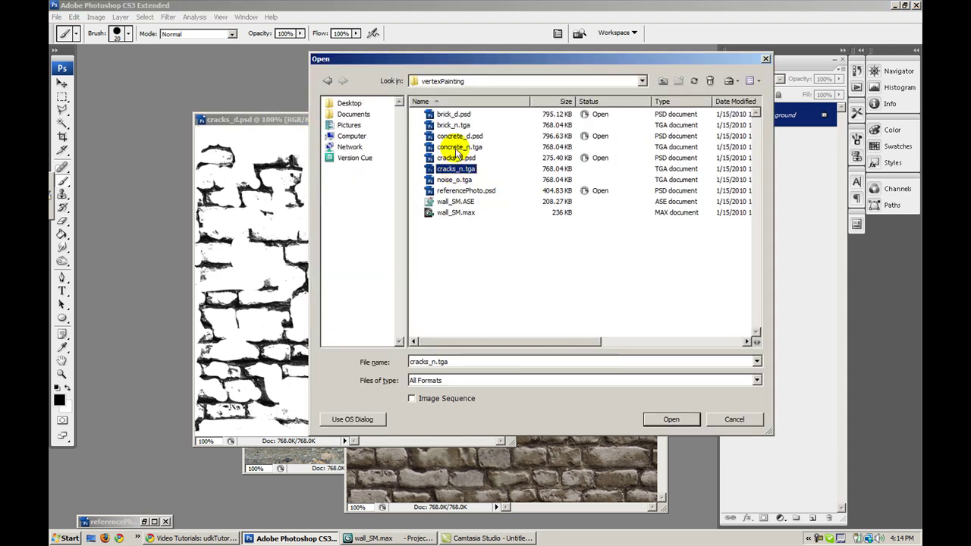
ctrl+click(452, 124)
click(667, 420)
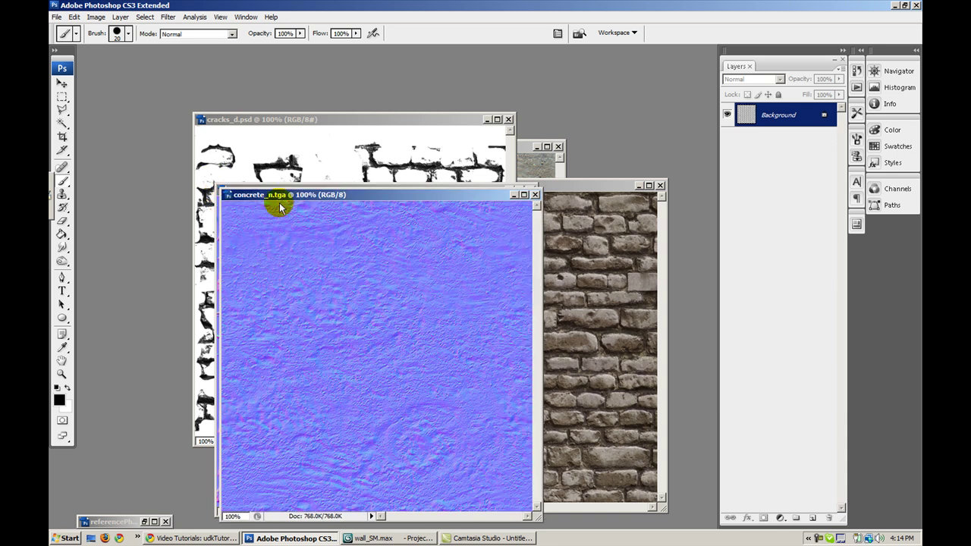
drag(299, 210, 371, 133)
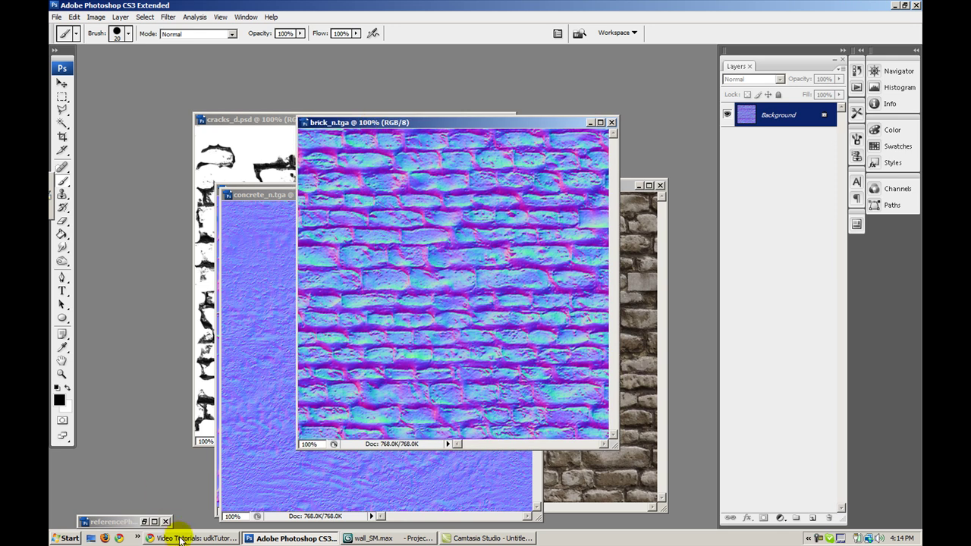
- Switch to 3ds Max and display the wall mesh in wireframe to inspect its tessellation
click(383, 539)
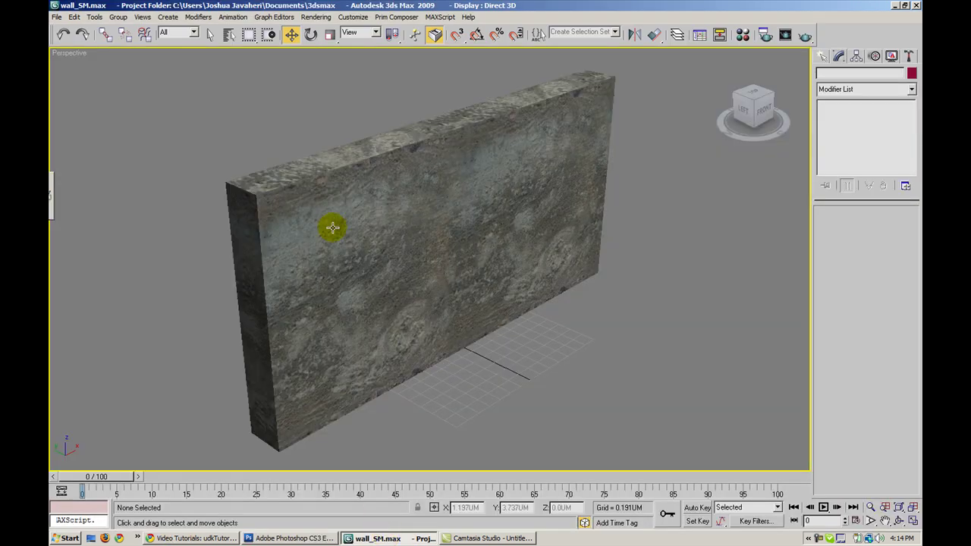
click(76, 55)
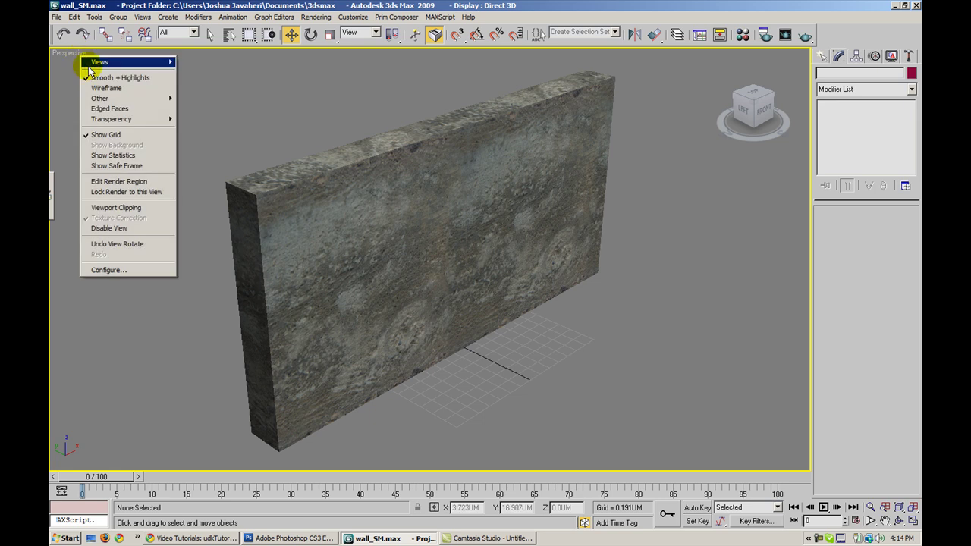
click(91, 85)
alt+middle_drag(502, 217, 410, 220)
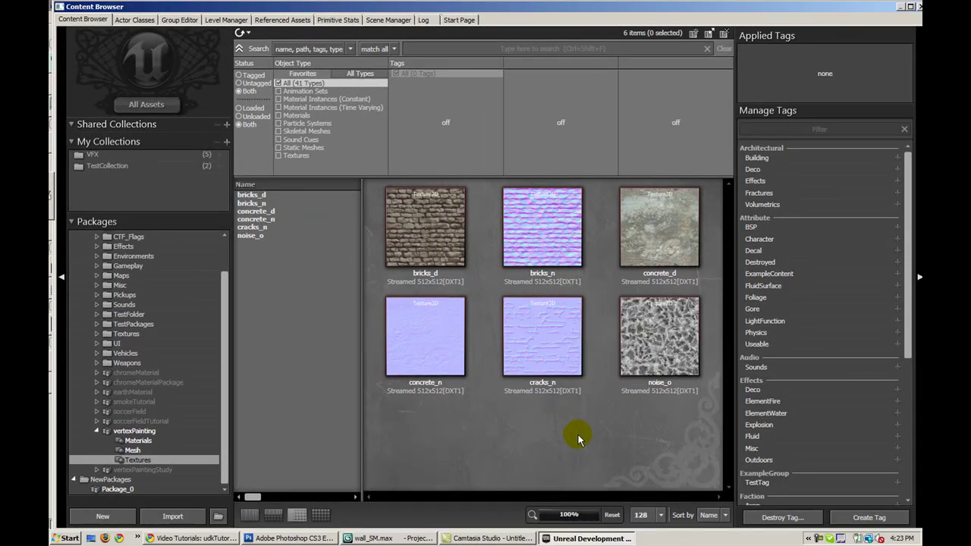
- Check the compression settings of the bricks_d texture in its properties and close them
click(448, 265)
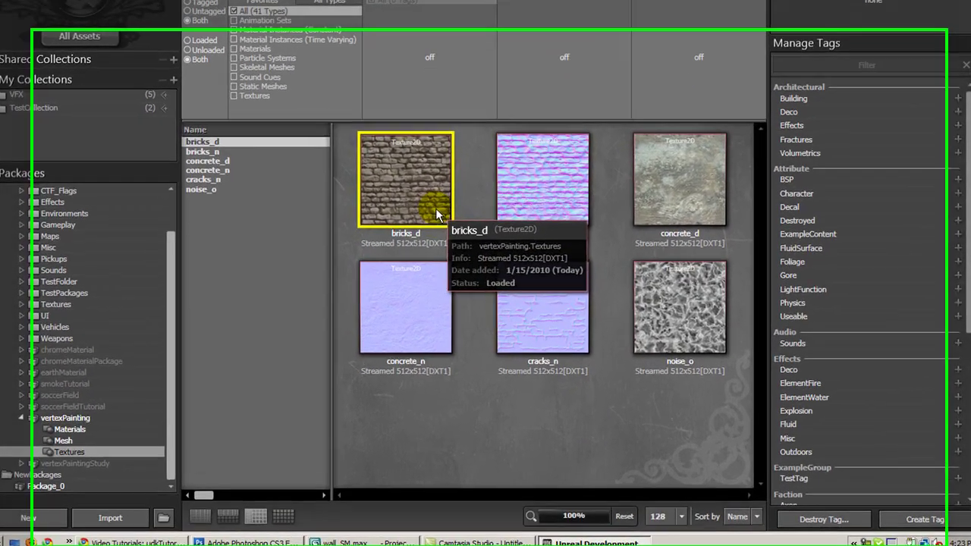
double_click(453, 266)
drag(675, 249, 679, 284)
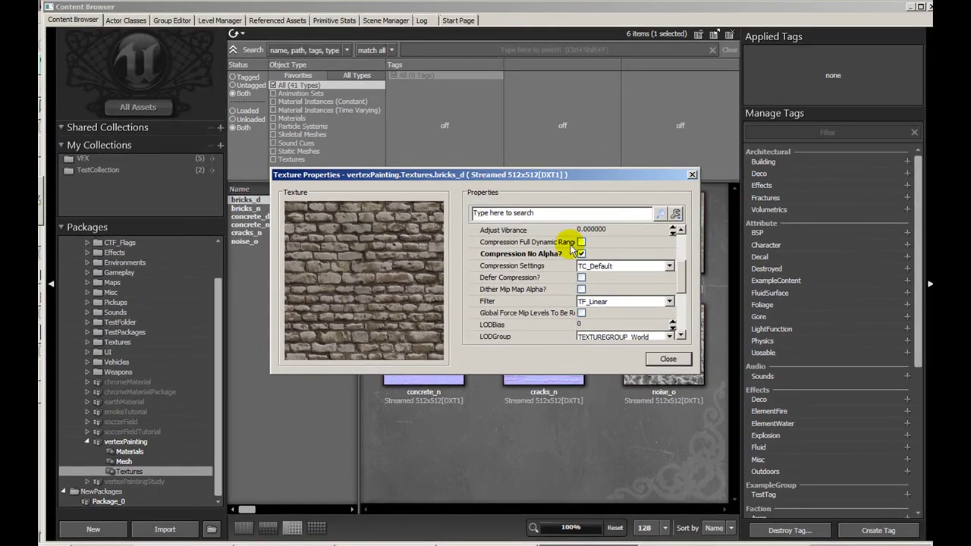
click(537, 254)
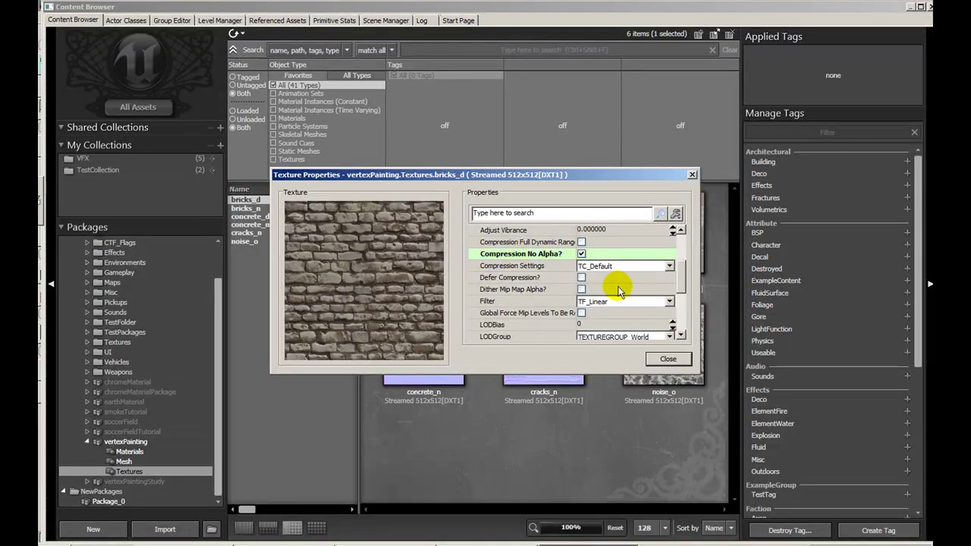
click(667, 358)
- Check the compression settings of the bricks_n normal map in its properties and close them
double_click(545, 247)
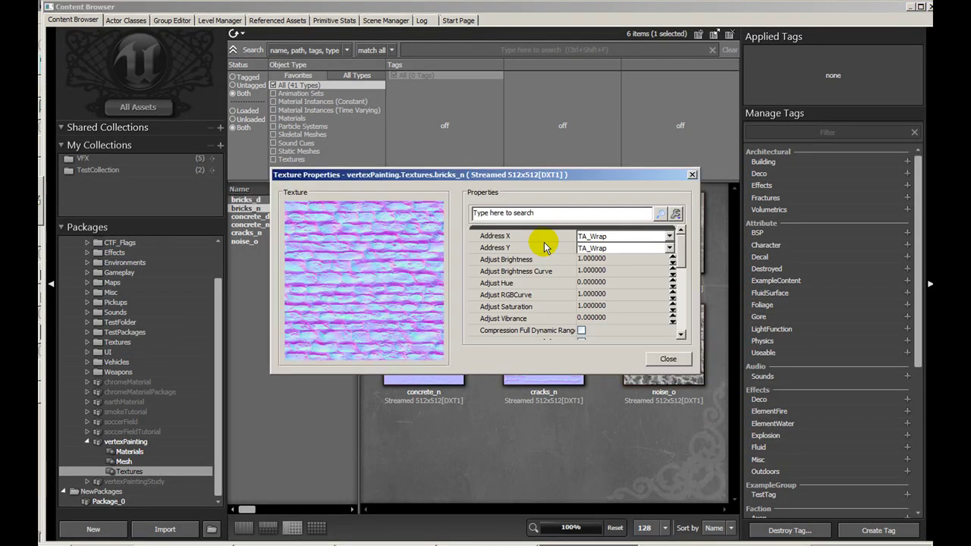
drag(684, 243, 684, 282)
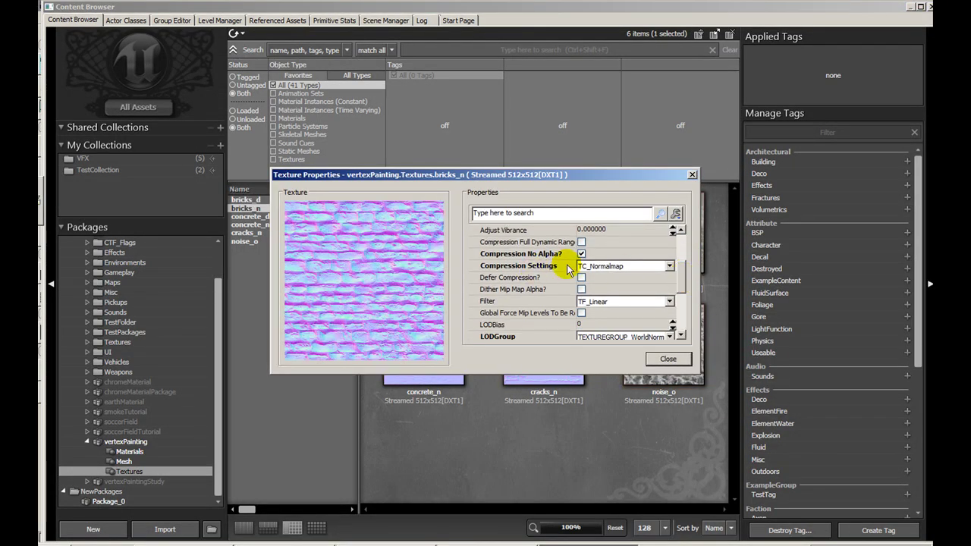
click(657, 361)
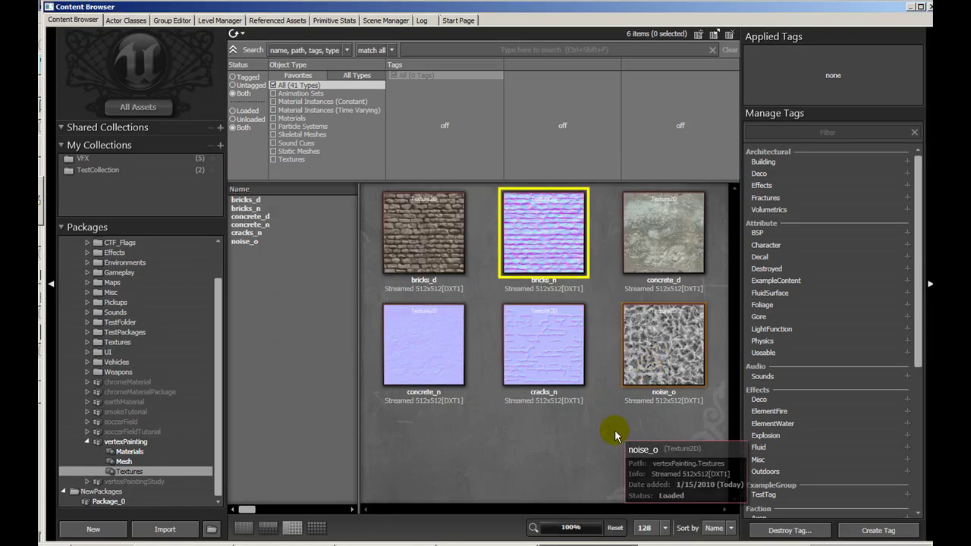
- Look over the noise_o texture, the wall_SM static mesh and the materials of the vertexPainting package
click(656, 327)
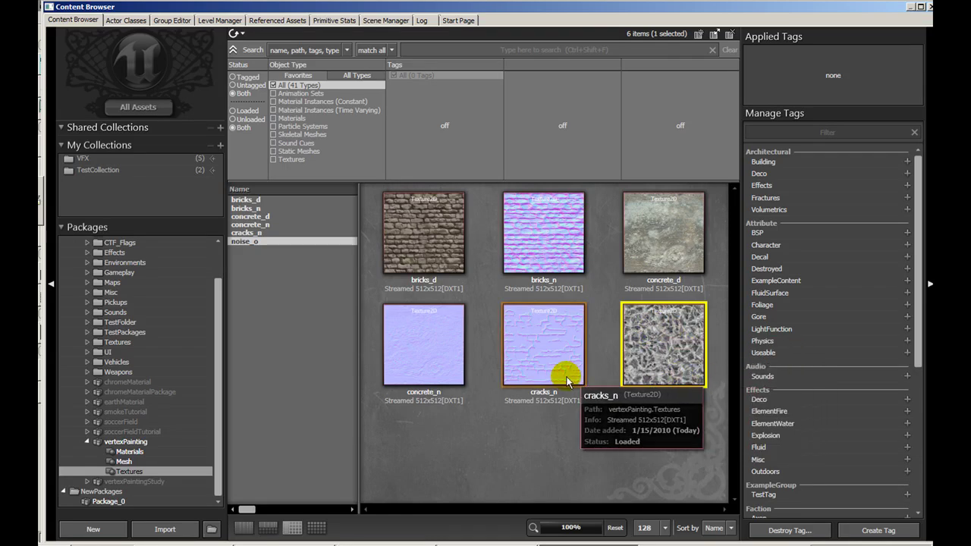
click(184, 459)
click(413, 262)
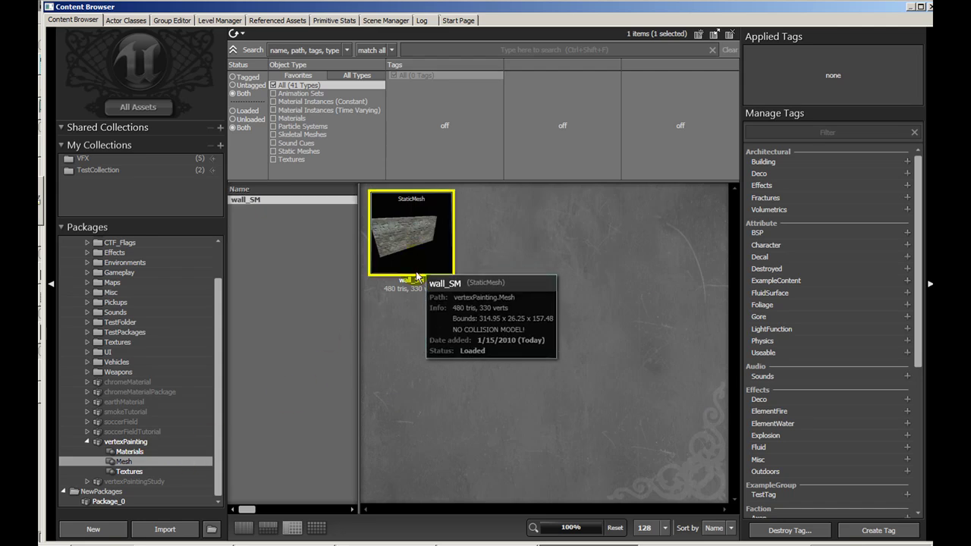
click(152, 452)
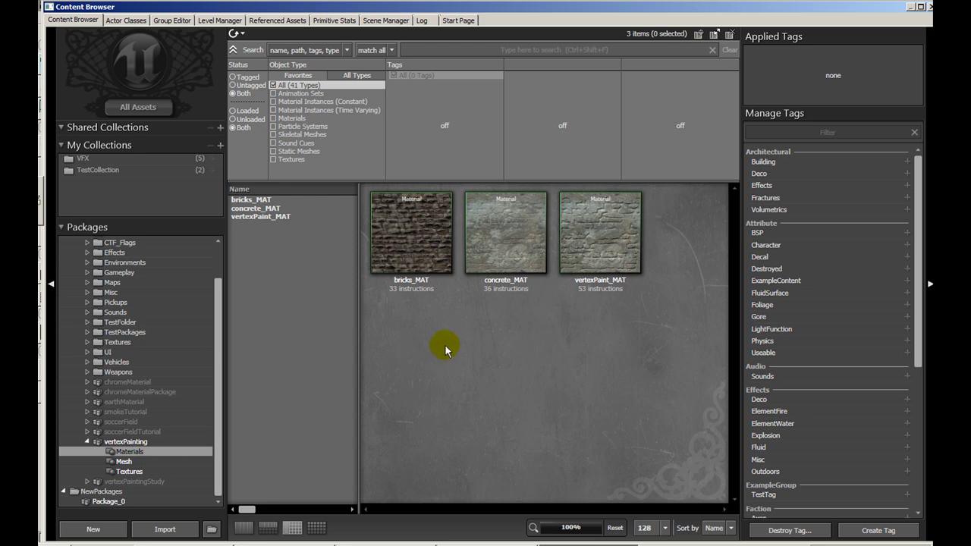
- Open the vertexPaint_MAT material for editing and view its diffuse and normal node networks
click(581, 261)
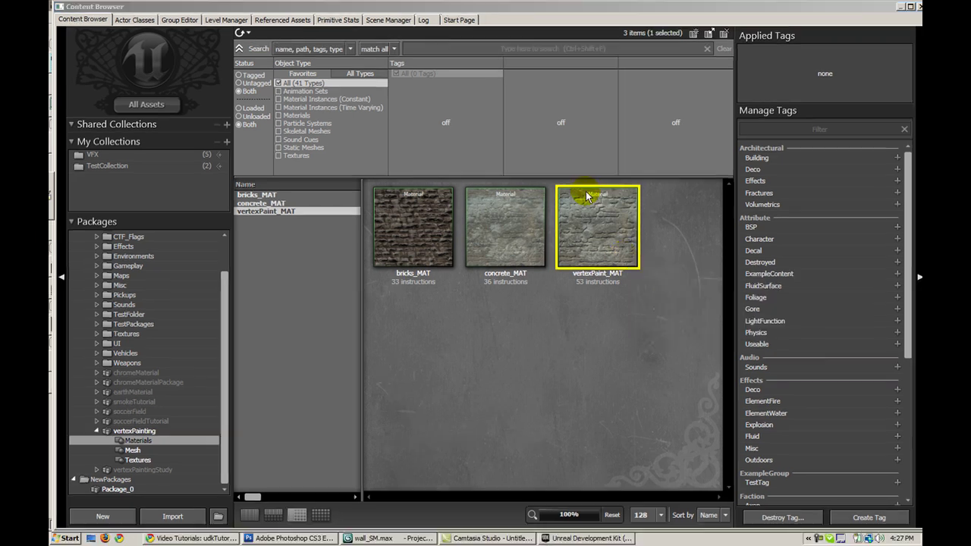
double_click(589, 202)
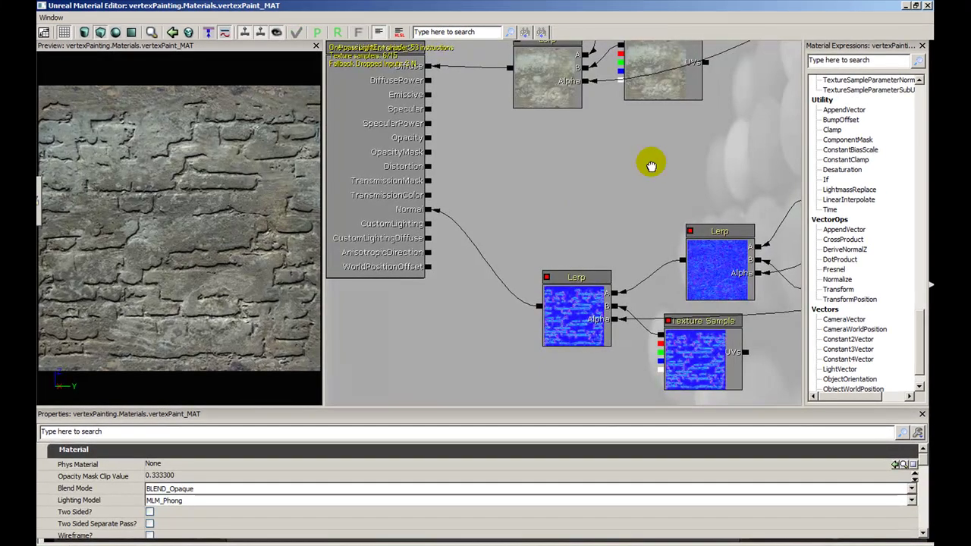
drag(649, 161, 538, 201)
scroll(537, 203, down, 3)
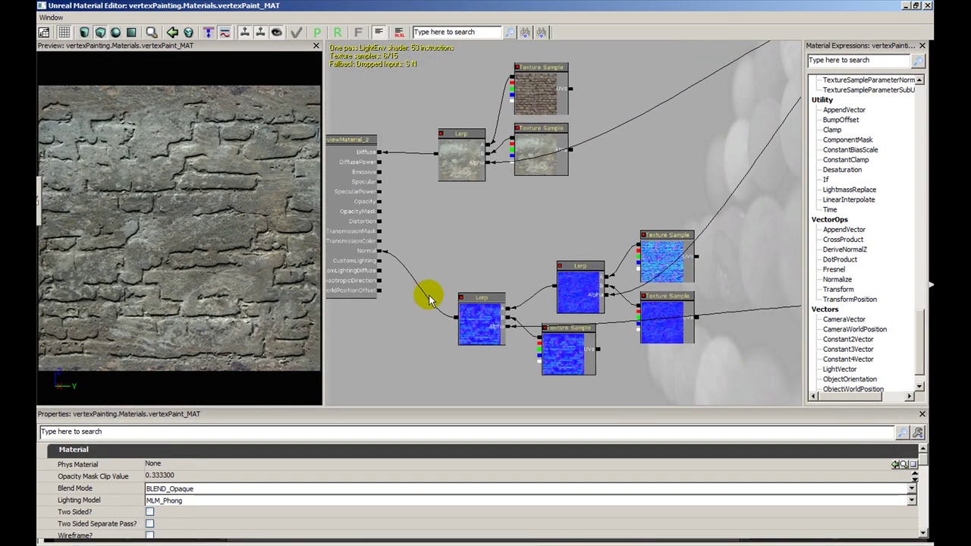
- Examine the Red Vertex Mix Mask and Green Vertex Mix Mask comment groups in the material graph
scroll(657, 202, down, 4)
drag(670, 200, 331, 203)
drag(546, 200, 455, 218)
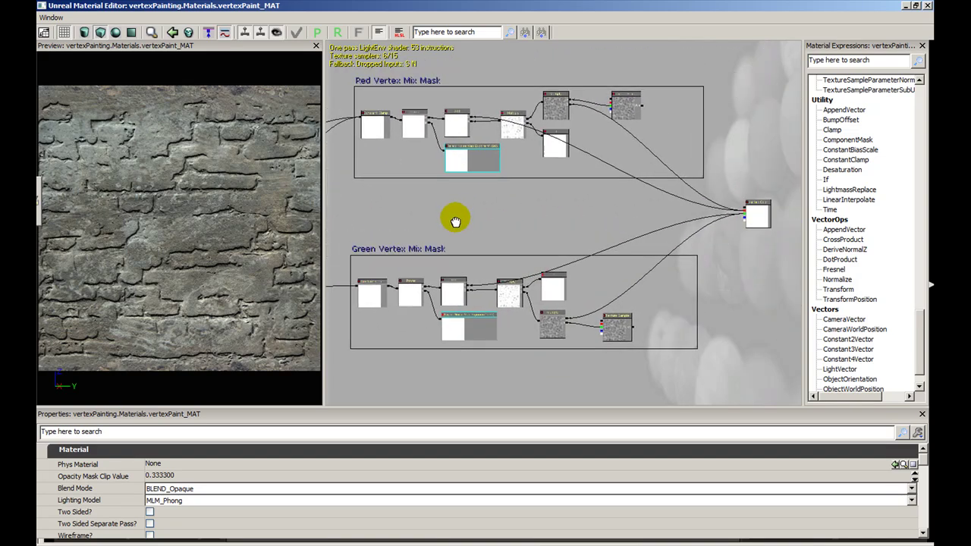
click(429, 81)
click(429, 248)
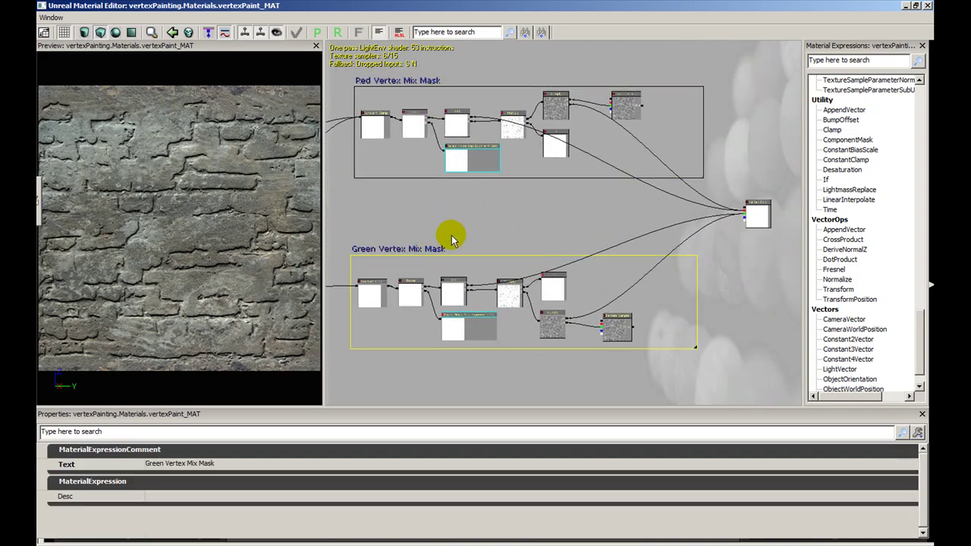
- Examine the Lerp nodes that blend the textures feeding the material's Diffuse and Normal channels
drag(461, 228, 660, 201)
scroll(559, 202, up, 6)
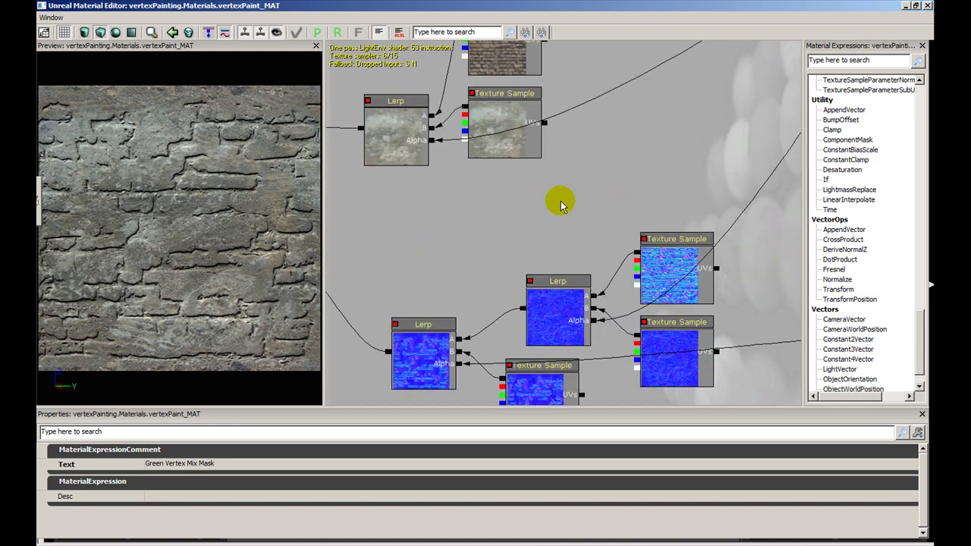
scroll(564, 250, down, 2)
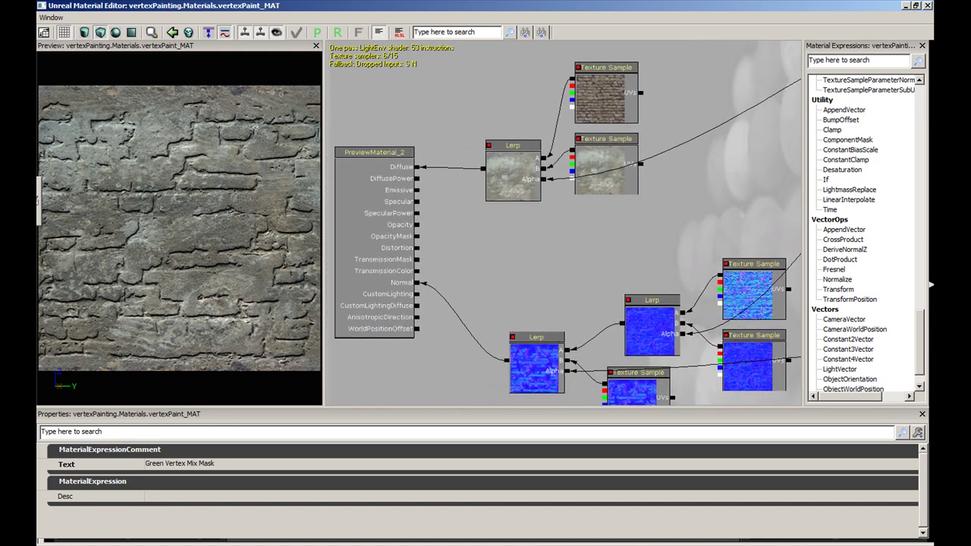
scroll(628, 288, up, 4)
scroll(682, 196, up, 1)
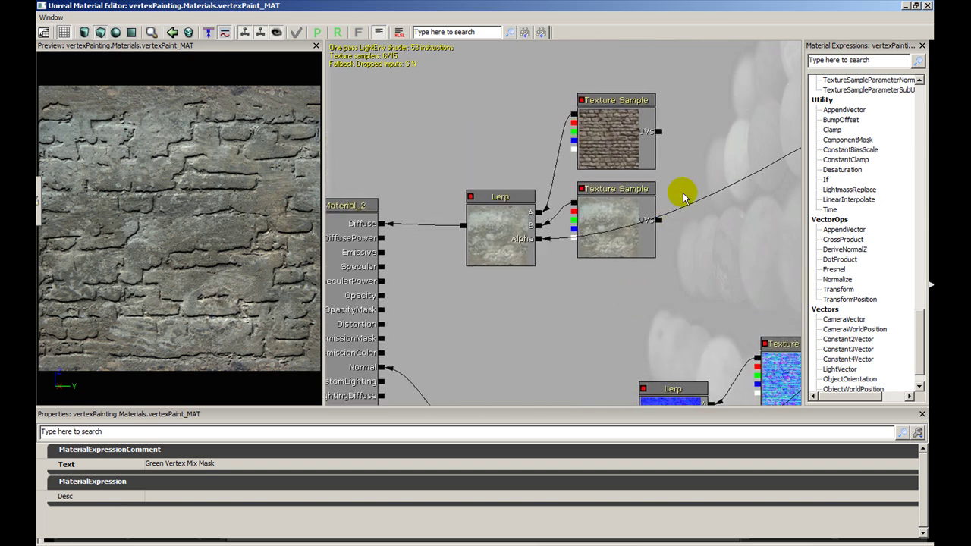
drag(612, 336, 617, 282)
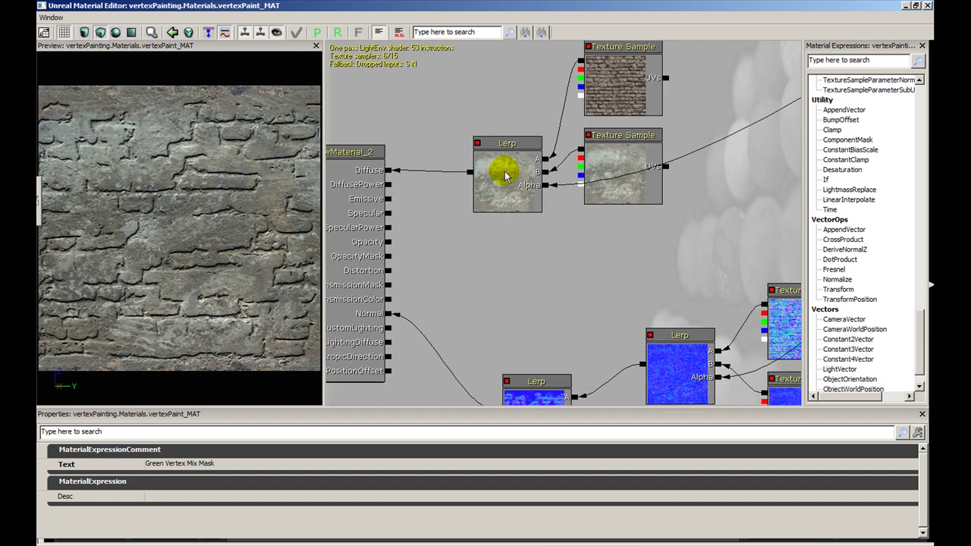
click(503, 174)
drag(519, 263, 520, 204)
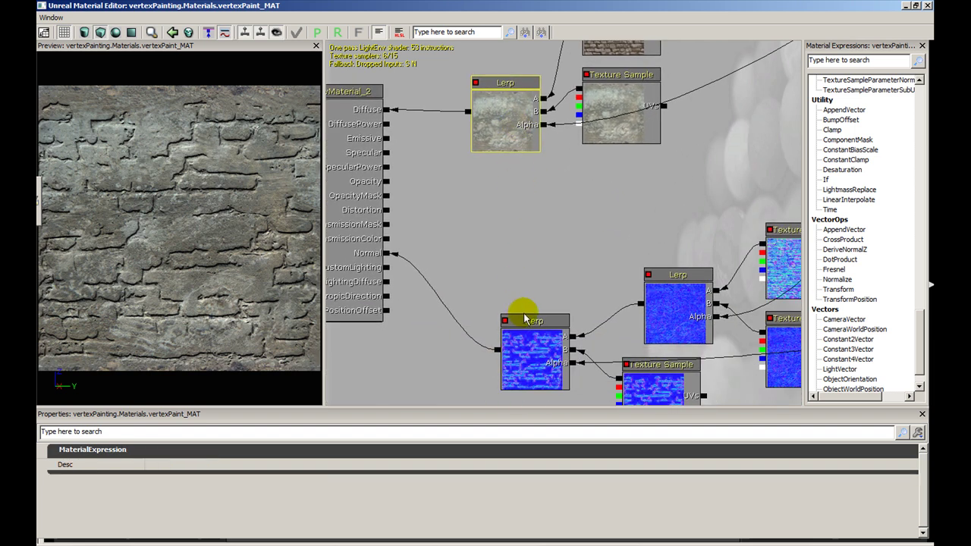
- Look up the Linear Interpolate expression among the available Math expressions without adding it
right_click(511, 199)
mouse_move(574, 292)
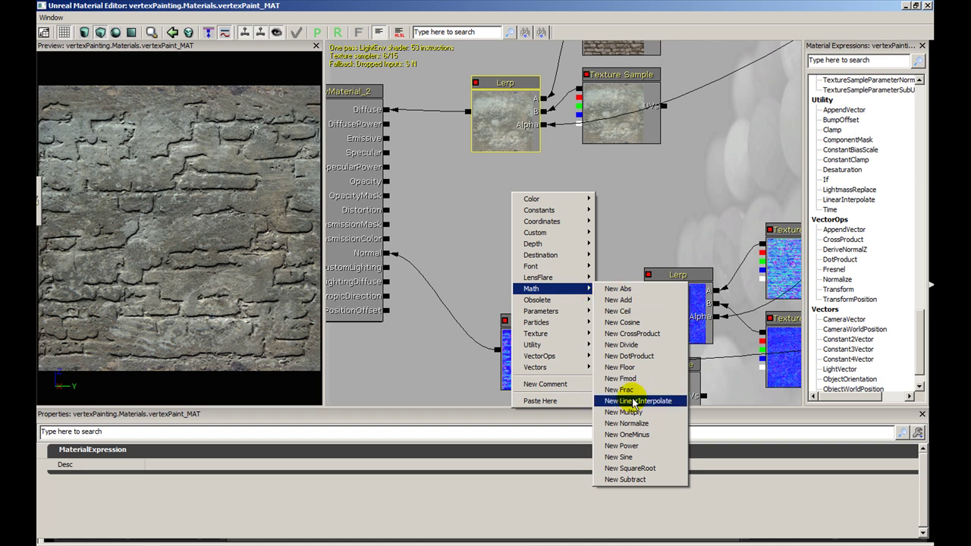
click(634, 203)
- Inspect the diffuse Lerp's Alpha connection and the bricks_d texture sample feeding its A input
drag(655, 181, 585, 275)
click(494, 245)
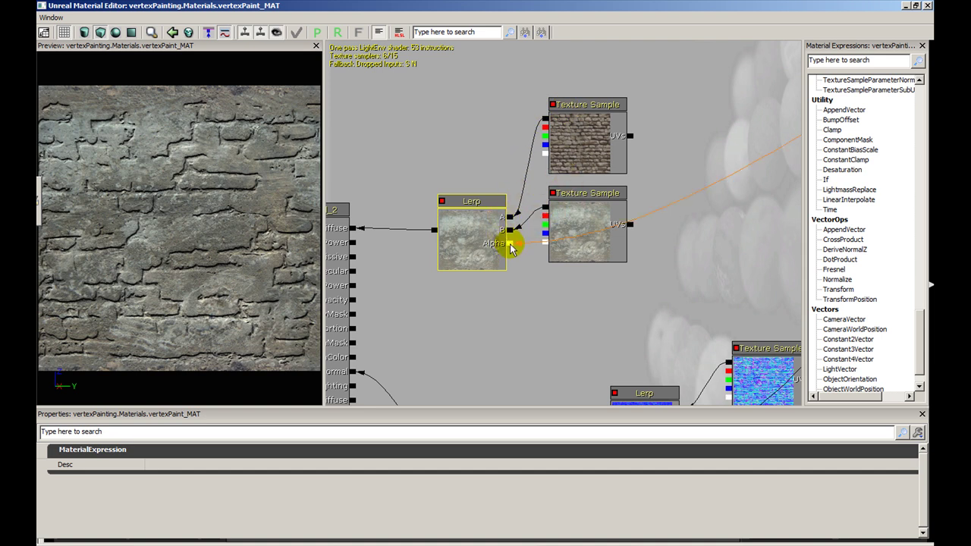
drag(509, 249, 509, 244)
click(590, 137)
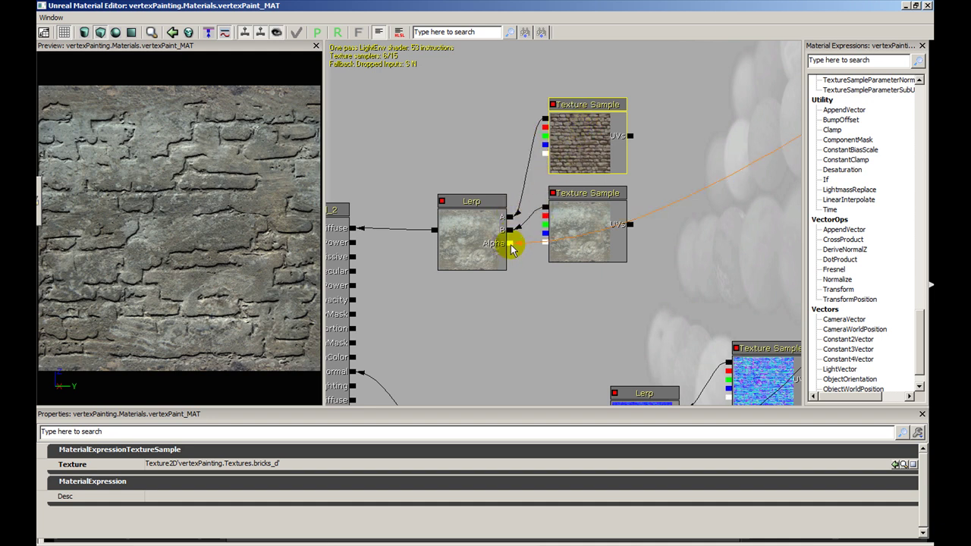
- Add a Vertex Color expression to the material graph and connect its red channel to the diffuse Lerp's Alpha
click(574, 218)
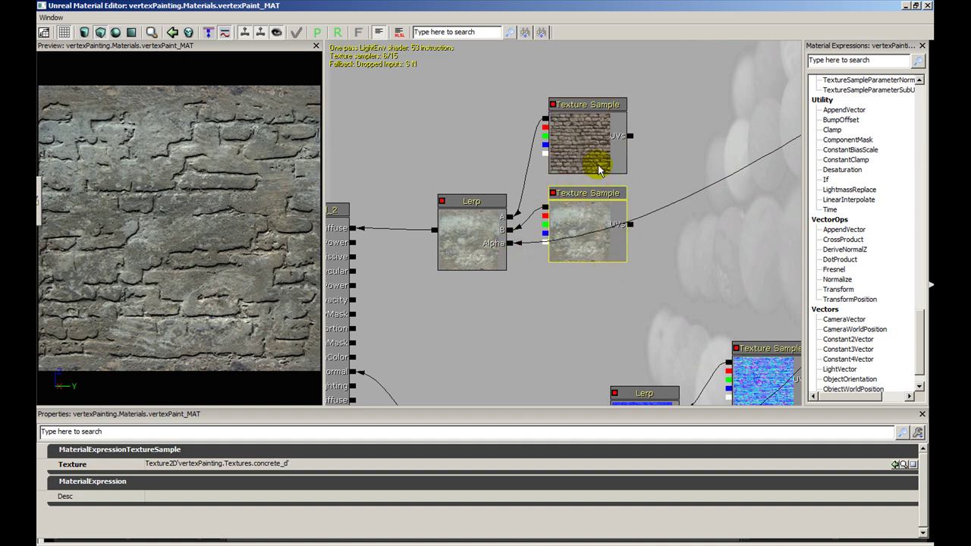
click(562, 148)
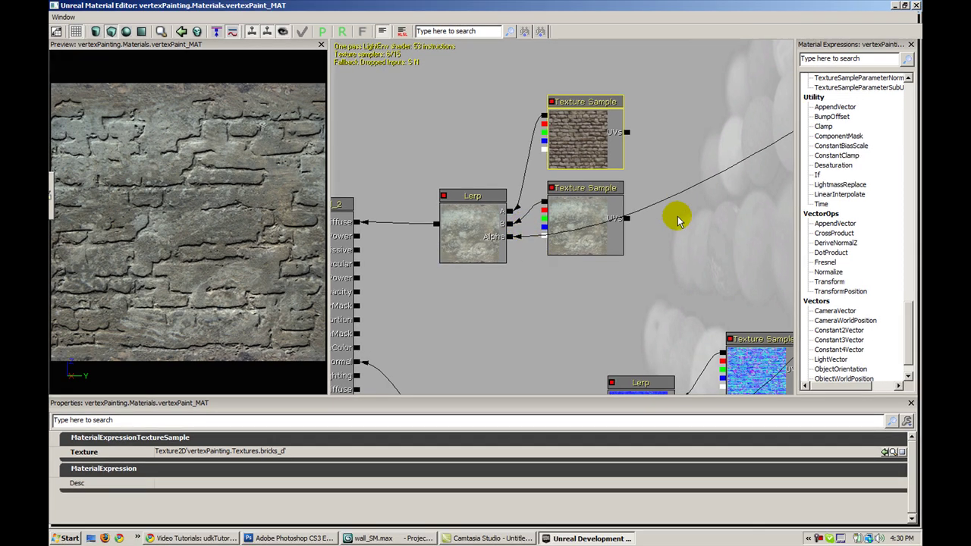
drag(683, 220, 603, 182)
right_click(595, 152)
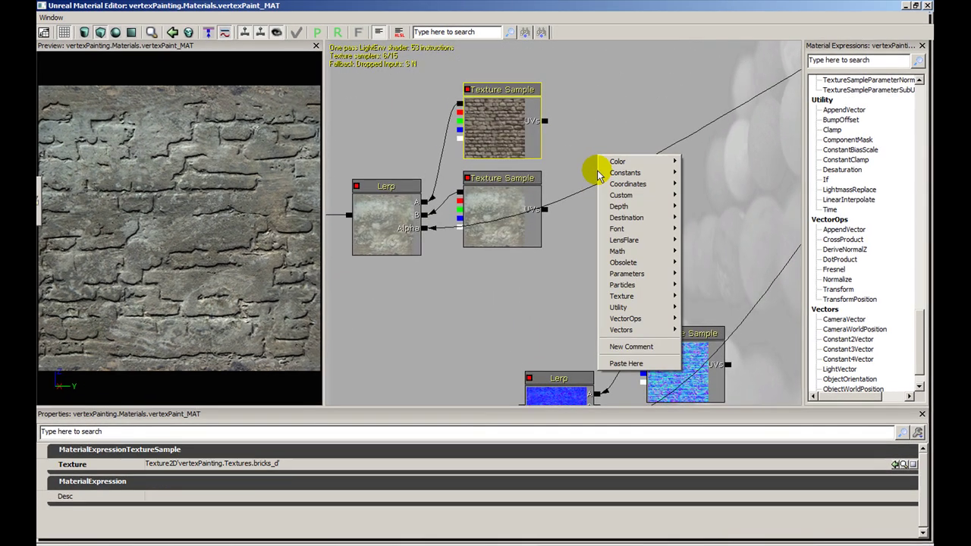
mouse_move(650, 162)
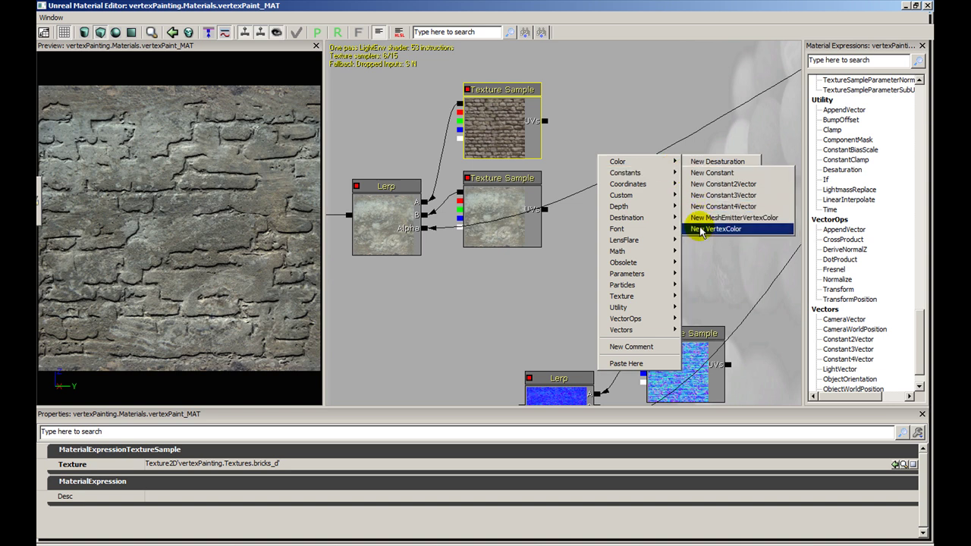
click(699, 229)
click(672, 223)
drag(629, 227, 425, 228)
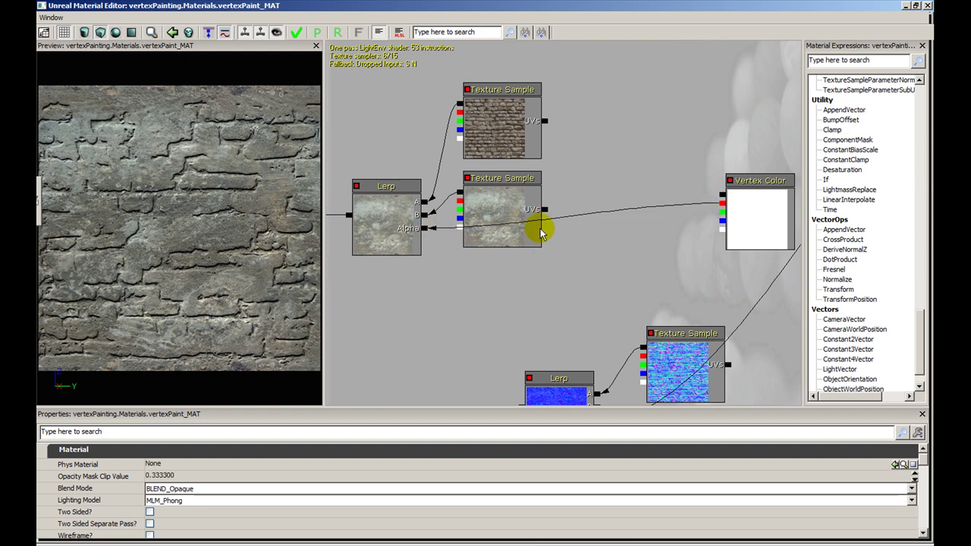
- Inspect the diffuse Lerp and compare the brick and concrete texture samples feeding its A and B inputs
click(403, 218)
drag(456, 264, 552, 275)
click(575, 104)
click(579, 179)
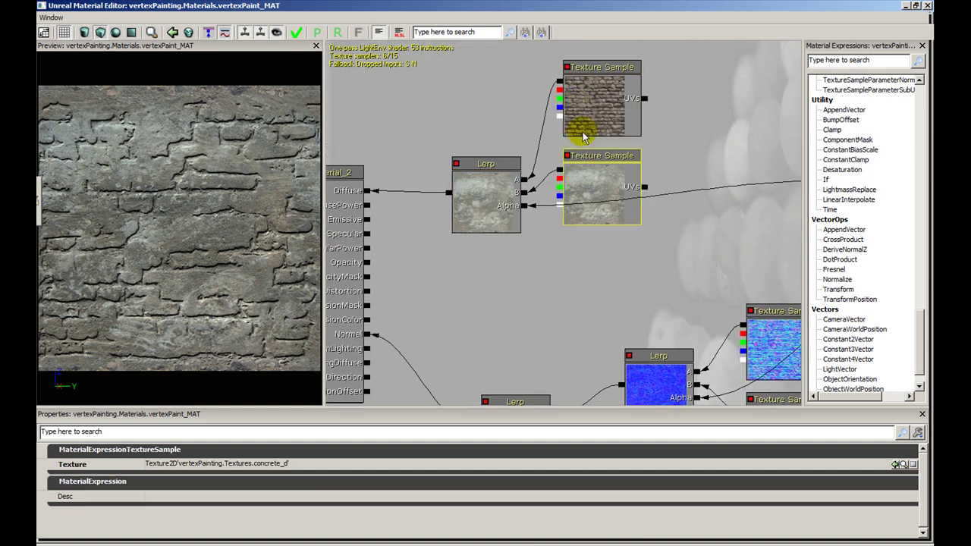
click(582, 127)
click(582, 195)
drag(563, 232, 567, 257)
mouse_move(661, 223)
mouse_down()
mouse_move(530, 224)
mouse_move(651, 217)
mouse_up()
- Connect Vertex Color's red channel to the Alpha of the brick/concrete normal Lerp and its green channel to the final normal Lerp's Alpha
drag(512, 248, 518, 169)
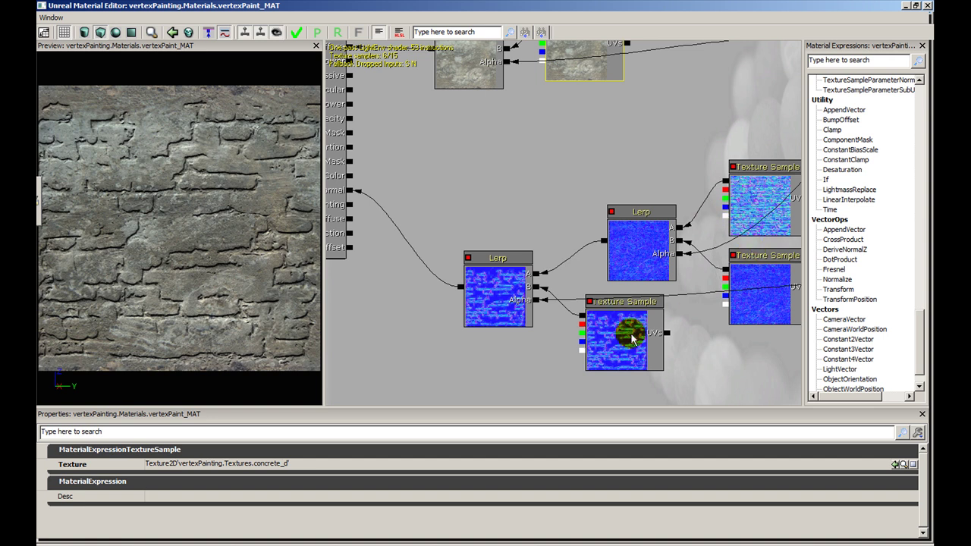
drag(626, 171, 713, 173)
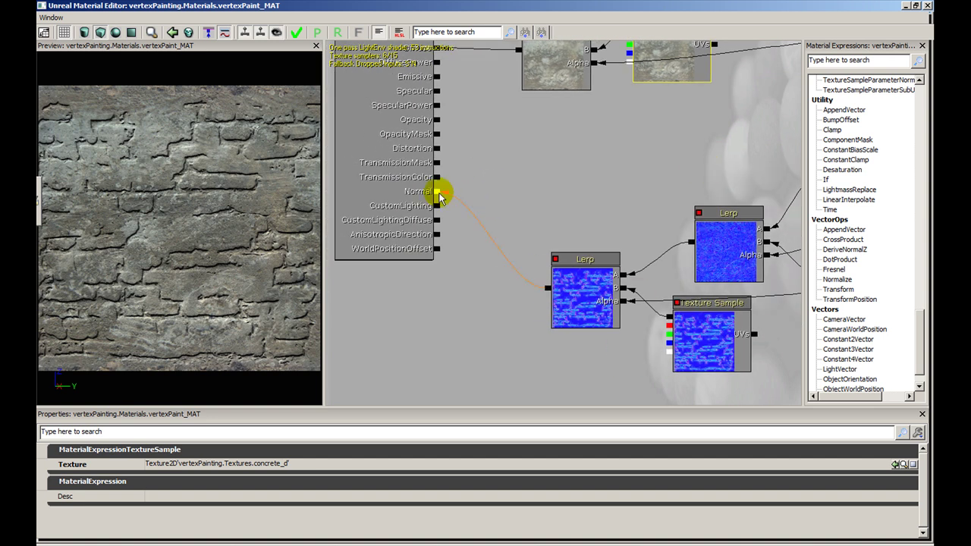
drag(574, 188, 385, 219)
drag(701, 72, 576, 292)
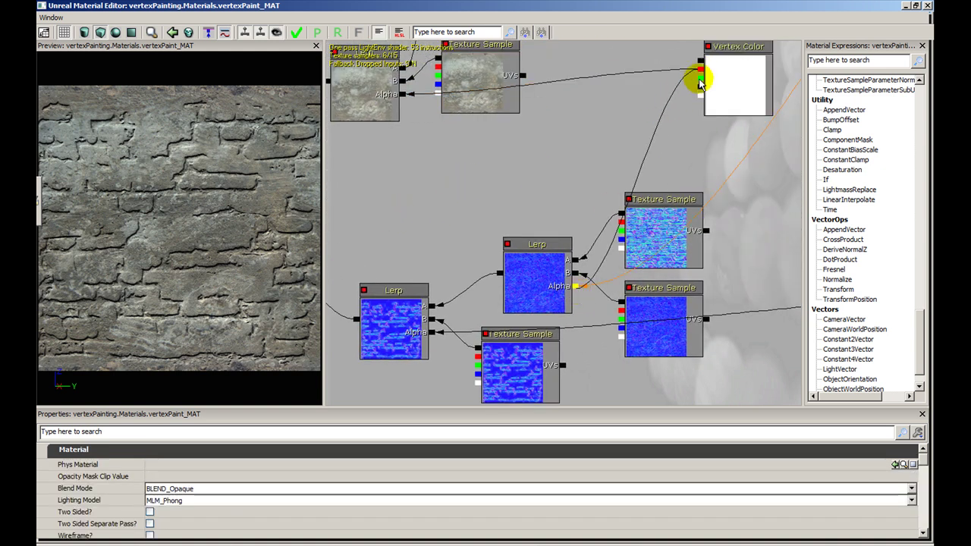
drag(700, 78, 431, 334)
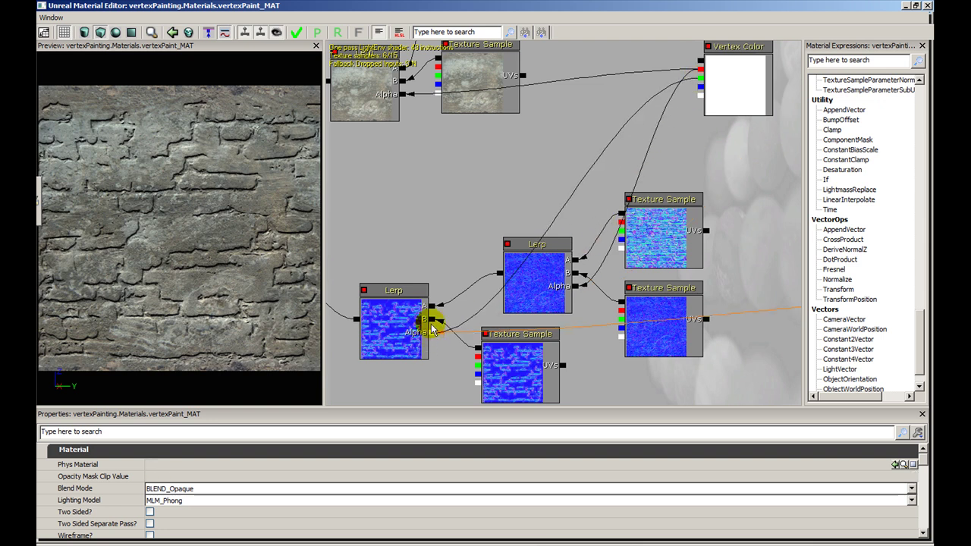
- Apply the rewired material and view the updated walls in the level
scroll(409, 189, down, 3)
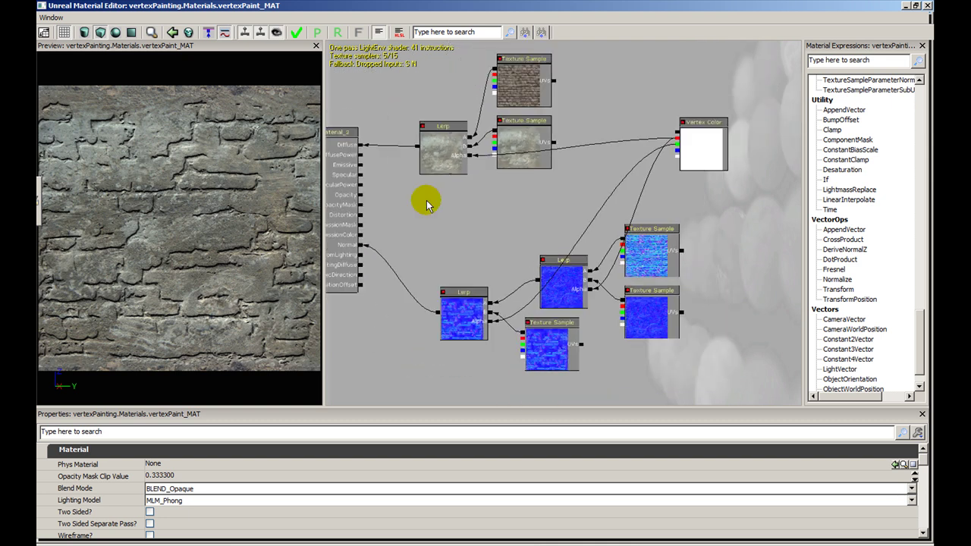
drag(426, 205, 433, 218)
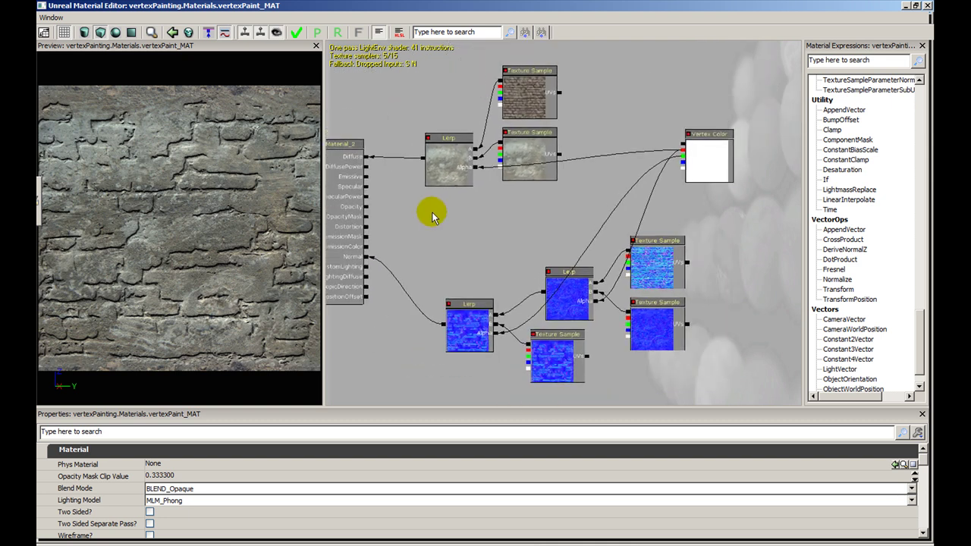
click(296, 33)
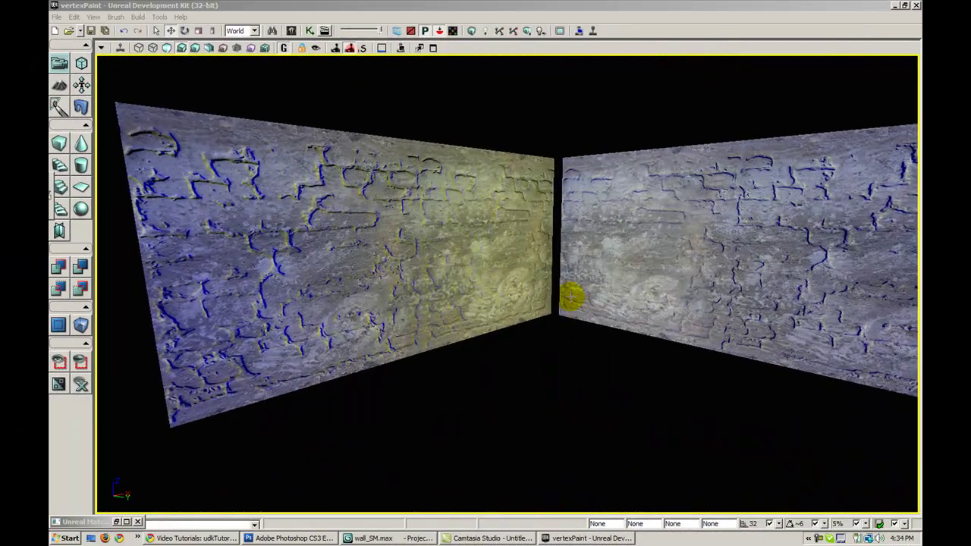
drag(527, 296, 509, 281)
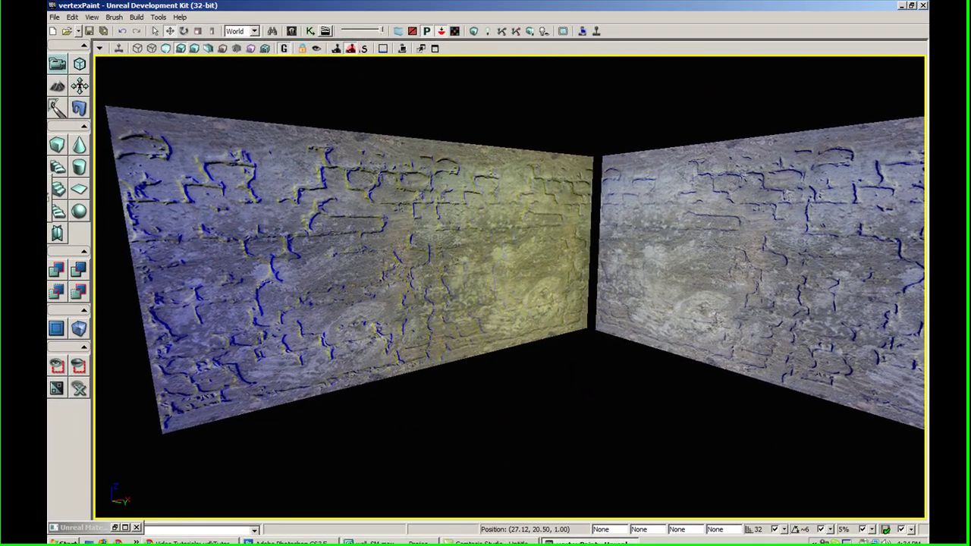
drag(509, 280, 530, 303)
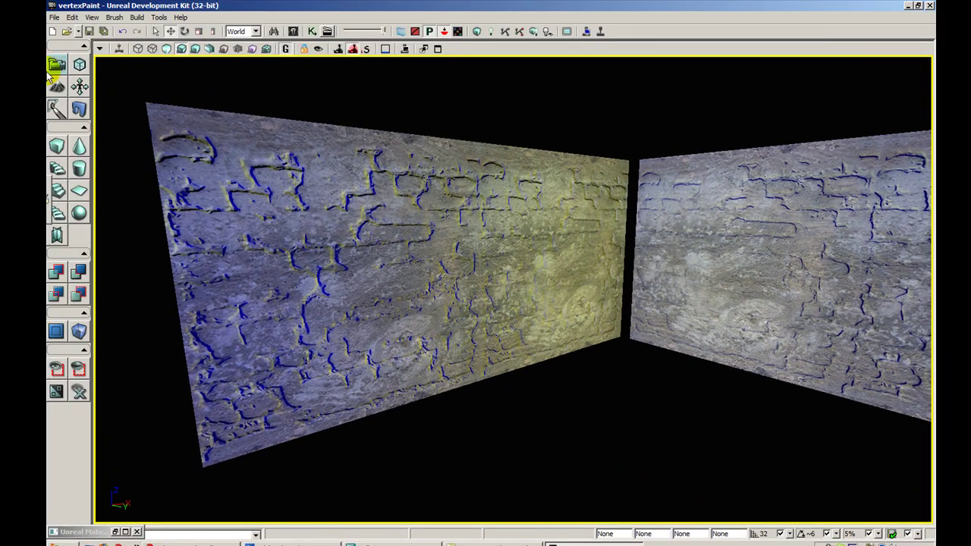
- Select the blue-lit wall for Mesh Paint and set the paint color to red, with R 1.00, G 0.00 and B 0.00
click(199, 149)
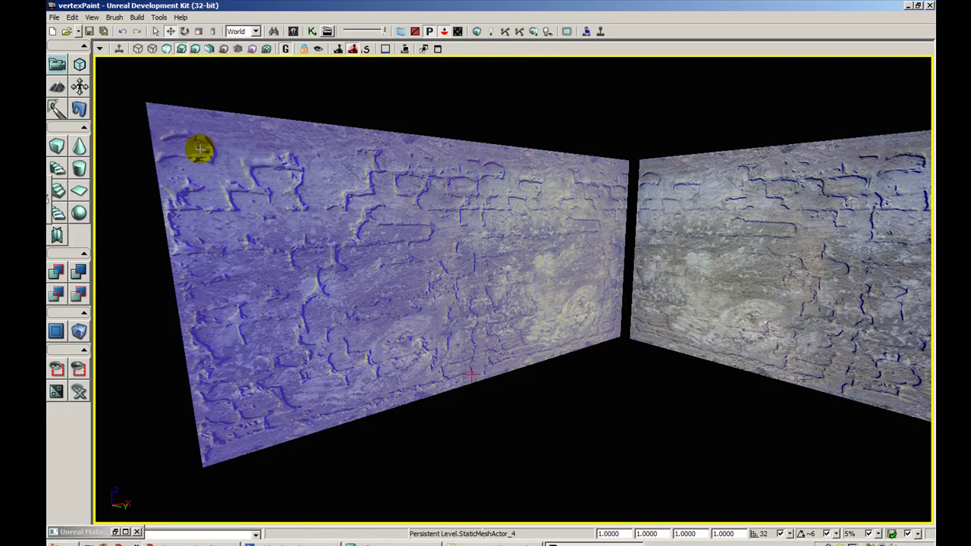
click(64, 110)
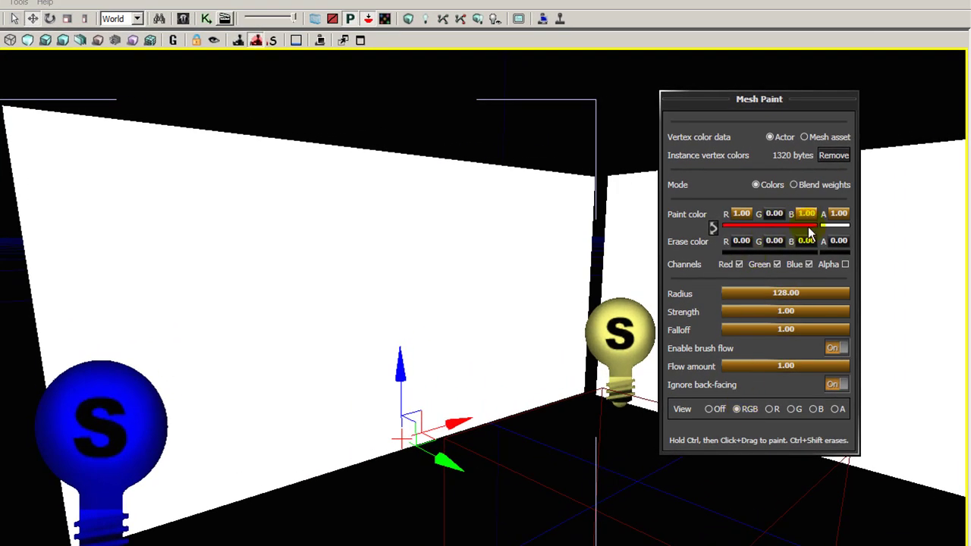
text(0)
key(Return)
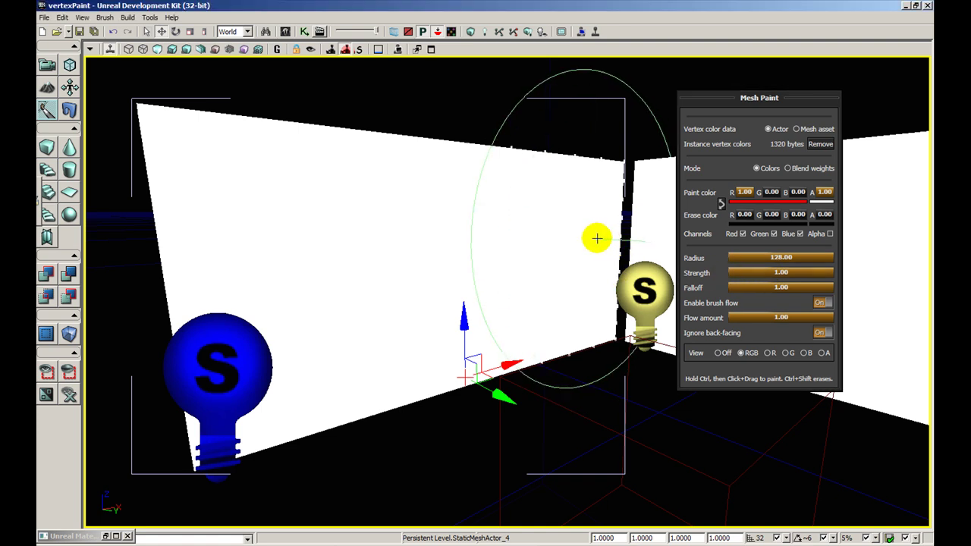
- Paint red vertex color over most of the selected wall and set the vertex color view to Off to inspect the material
mouse_move(596, 238)
ctrl+mouse_down()
mouse_move(381, 235)
mouse_move(321, 177)
mouse_move(190, 141)
ctrl+mouse_up()
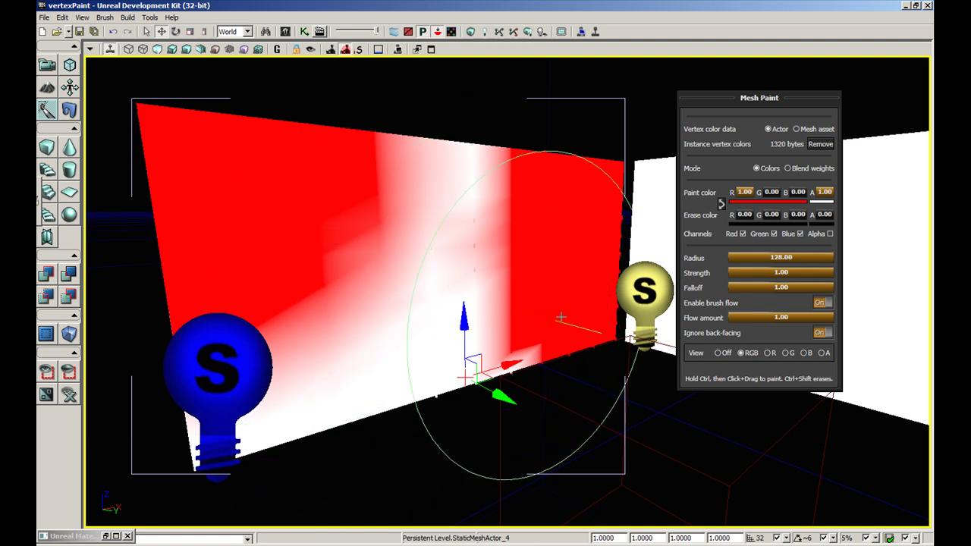
click(722, 359)
drag(442, 268, 402, 212)
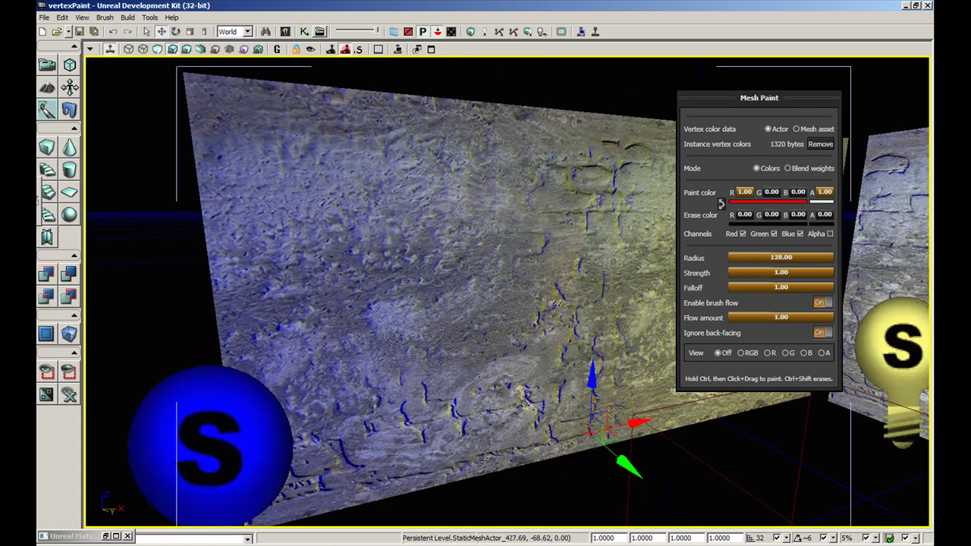
mouse_move(424, 160)
mouse_down()
mouse_move(448, 193)
mouse_move(524, 197)
mouse_up()
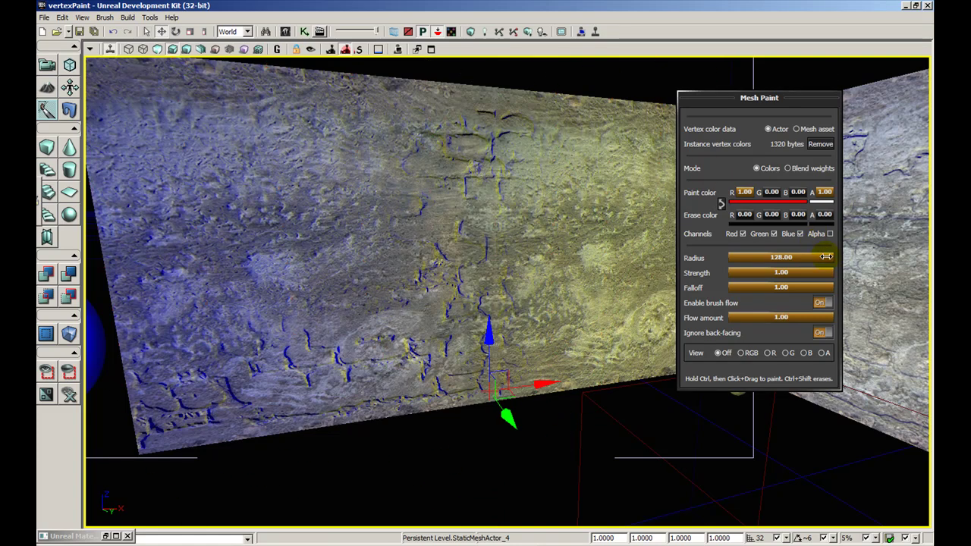
- Paint the selected wall with green vertex color (R 0.00, G 1.00, B 0.00) using a brush radius of 41.70
drag(825, 257, 823, 257)
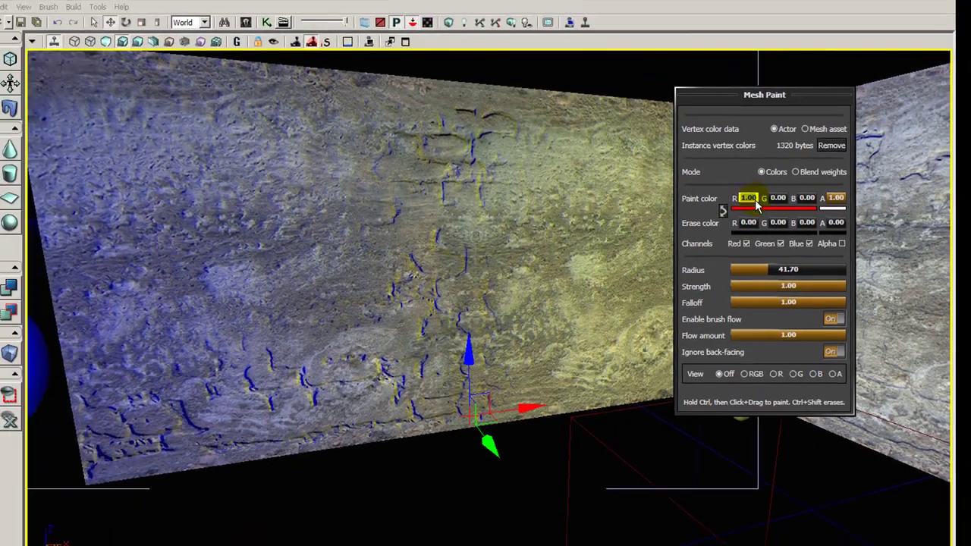
click(754, 206)
text(0)
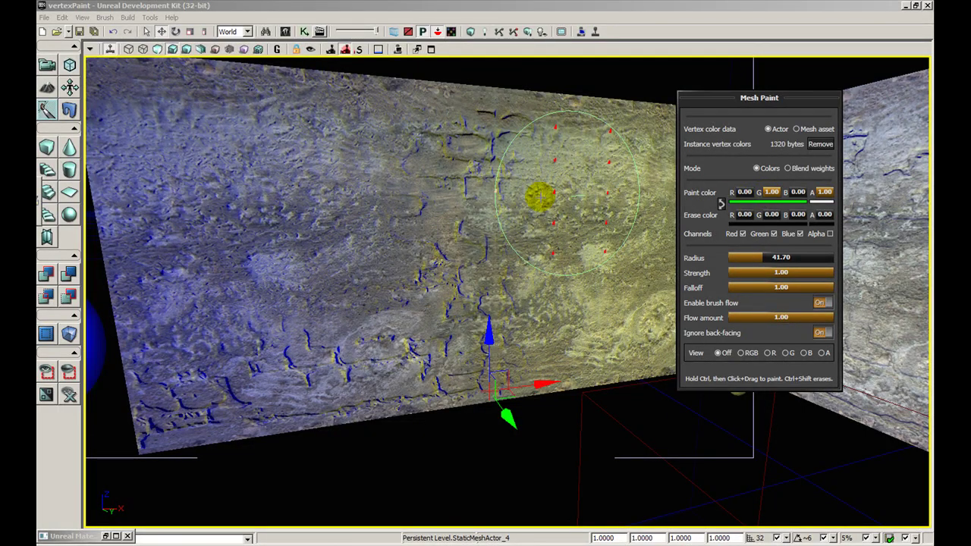
mouse_move(341, 195)
ctrl+mouse_down()
mouse_move(336, 206)
mouse_move(461, 256)
mouse_move(597, 256)
mouse_move(574, 212)
mouse_move(509, 190)
mouse_move(448, 243)
mouse_move(476, 280)
mouse_move(366, 281)
mouse_move(502, 282)
mouse_move(404, 287)
ctrl+mouse_up()
right_drag(404, 287, 410, 276)
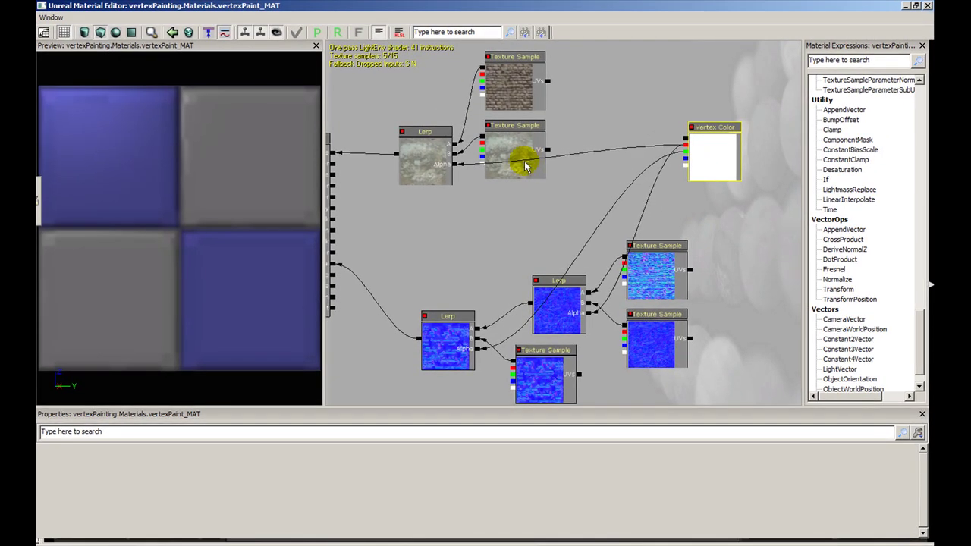
- Delete the Vertex Color node that feeds the Alpha inputs of the three Lerps
key(Delete)
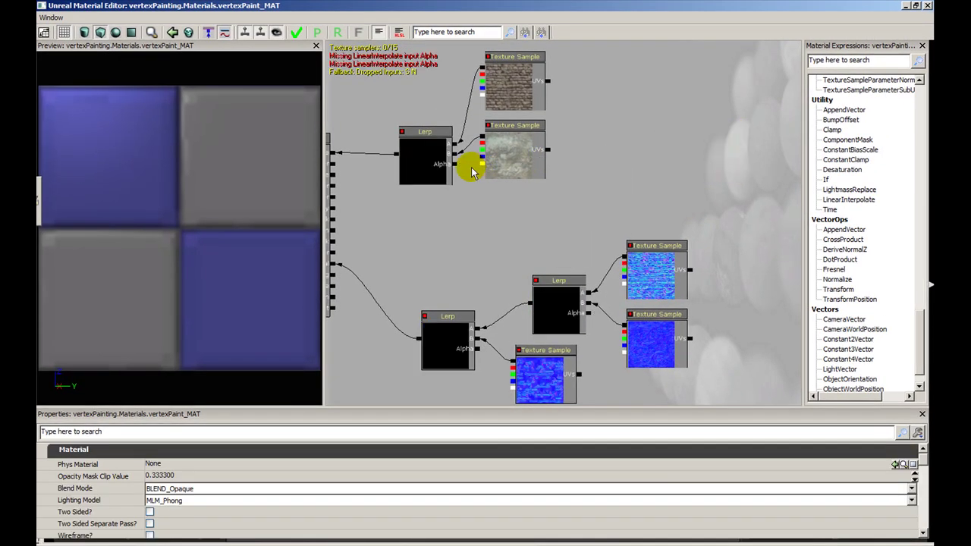
drag(648, 156, 481, 194)
scroll(471, 192, down, 4)
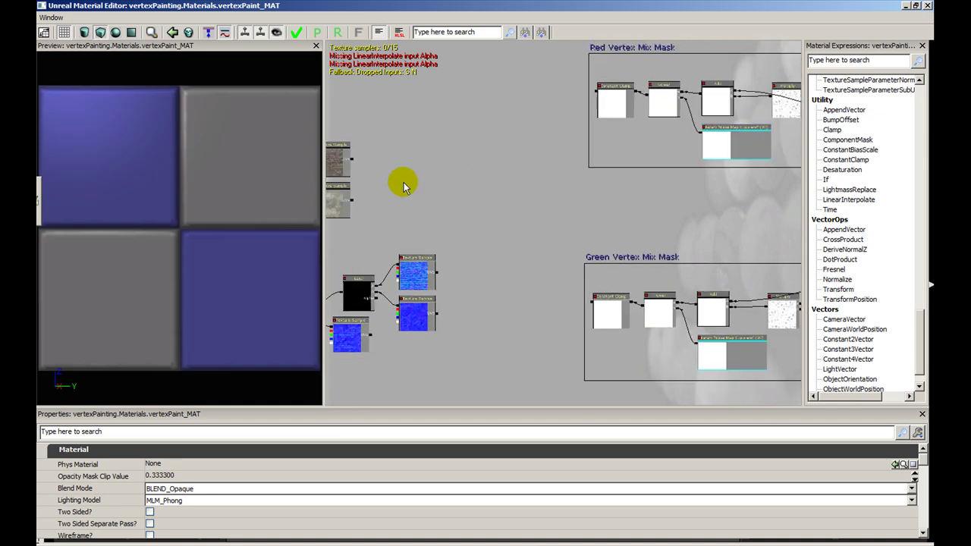
- Trace the remaining Vertex Color node's red and green connections into the Red and Green Vertex Mix Mask groups
drag(404, 182, 226, 221)
drag(570, 231, 681, 396)
scroll(468, 232, up, 5)
click(621, 174)
scroll(676, 383, down, 3)
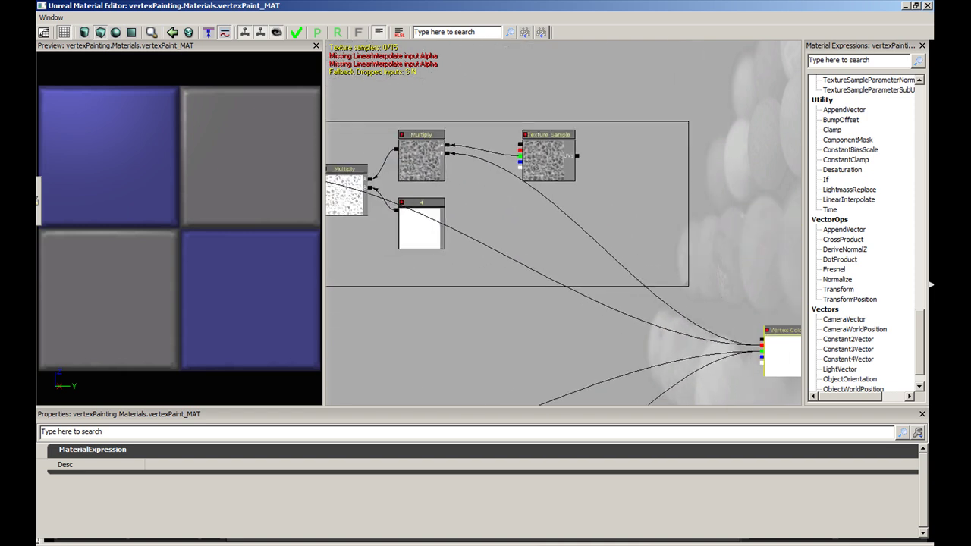
drag(452, 204, 653, 53)
scroll(621, 198, down, 3)
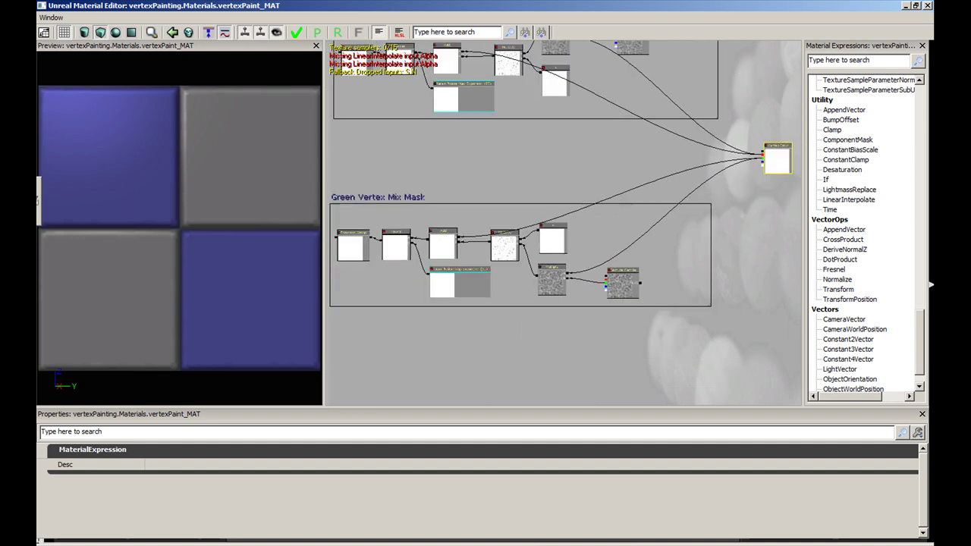
drag(672, 170, 604, 144)
scroll(603, 144, up, 2)
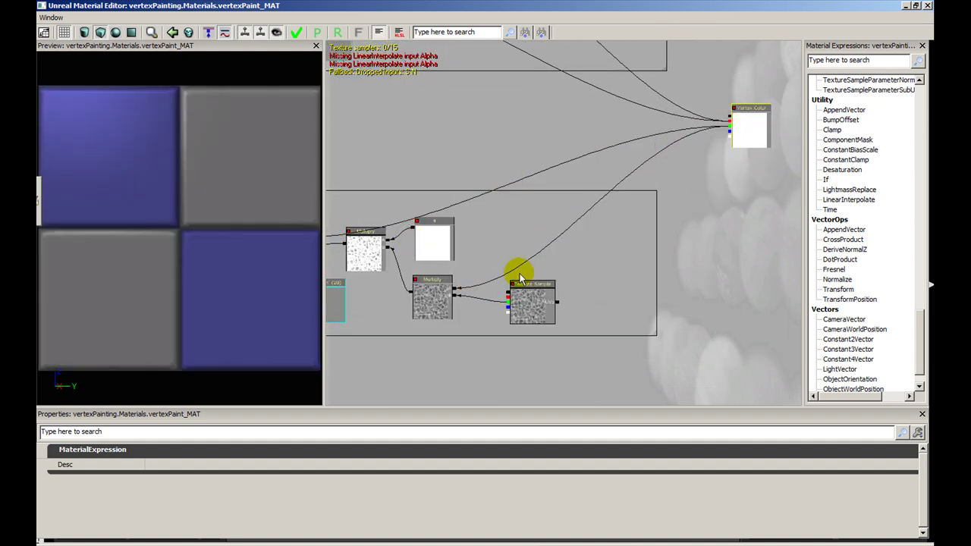
- Examine the Red Vertex Mix Mask chain, from the noise texture and Vertex Color's red channel through the Multiply, Add and Power nodes
drag(470, 123, 475, 308)
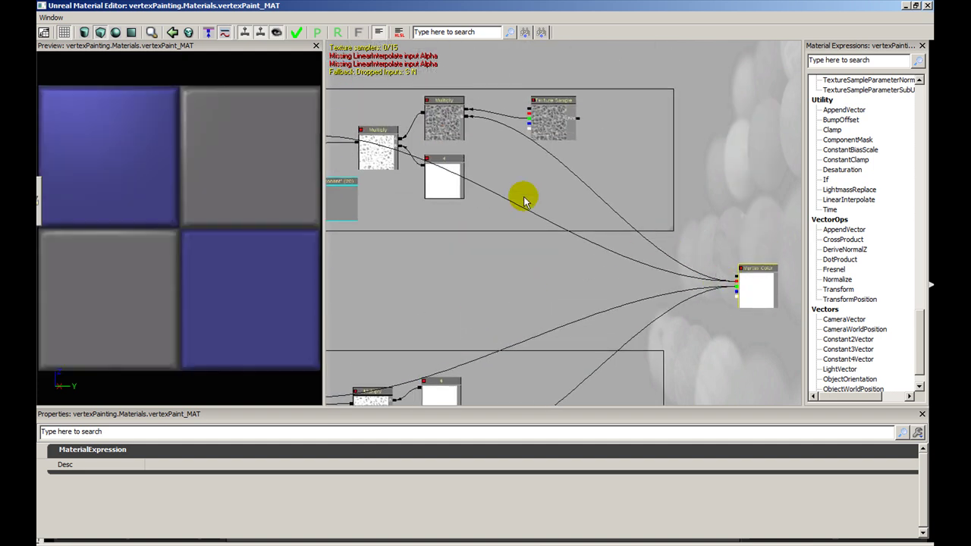
scroll(533, 177, up, 2)
scroll(634, 291, down, 3)
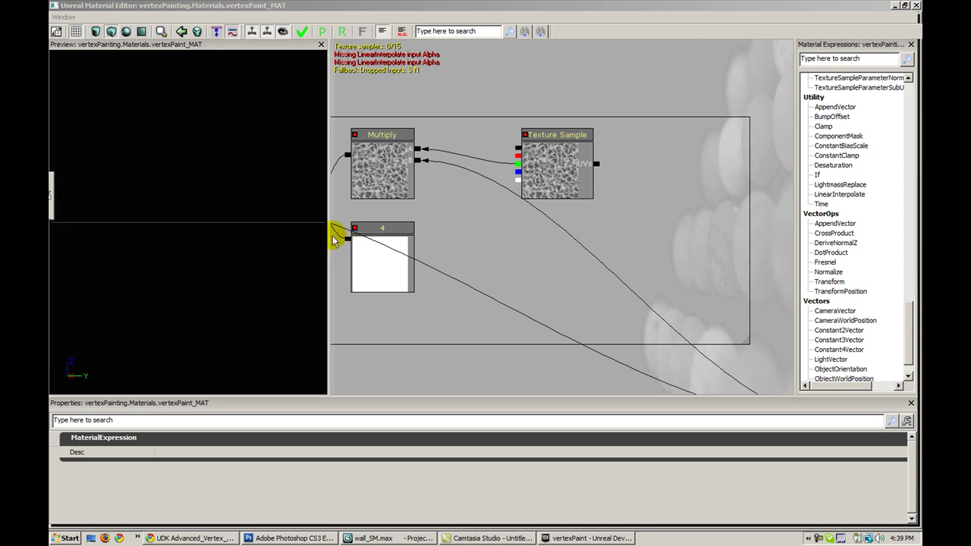
drag(329, 236, 226, 238)
drag(415, 252, 637, 214)
click(593, 173)
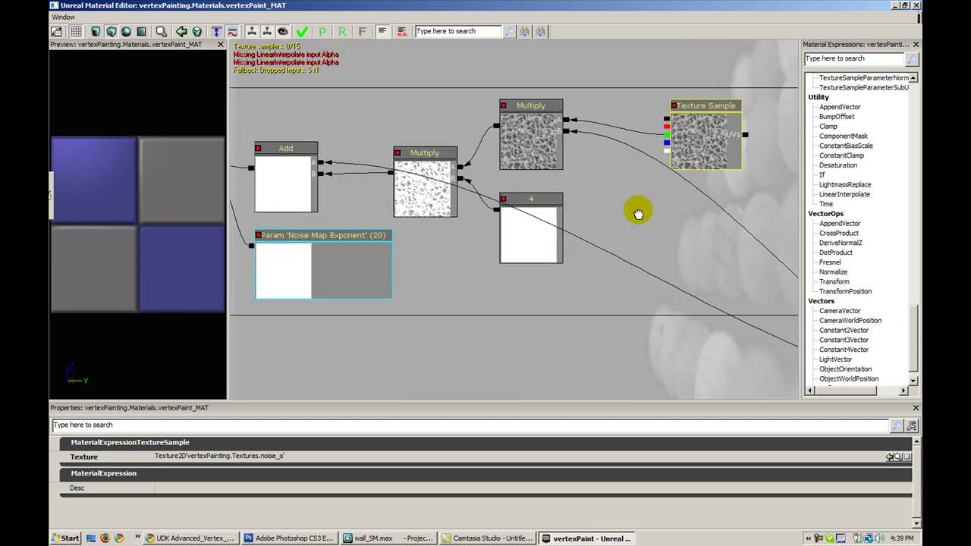
click(402, 155)
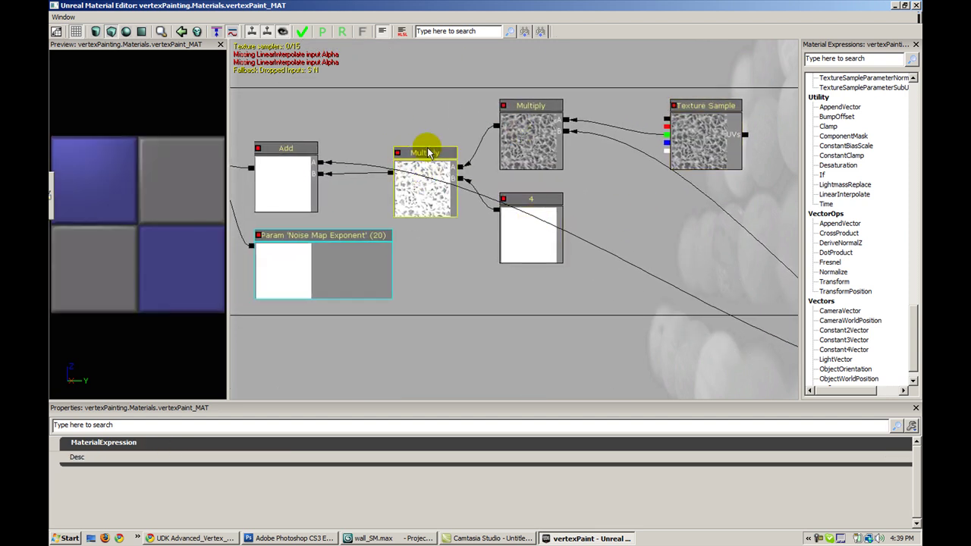
drag(413, 133, 529, 129)
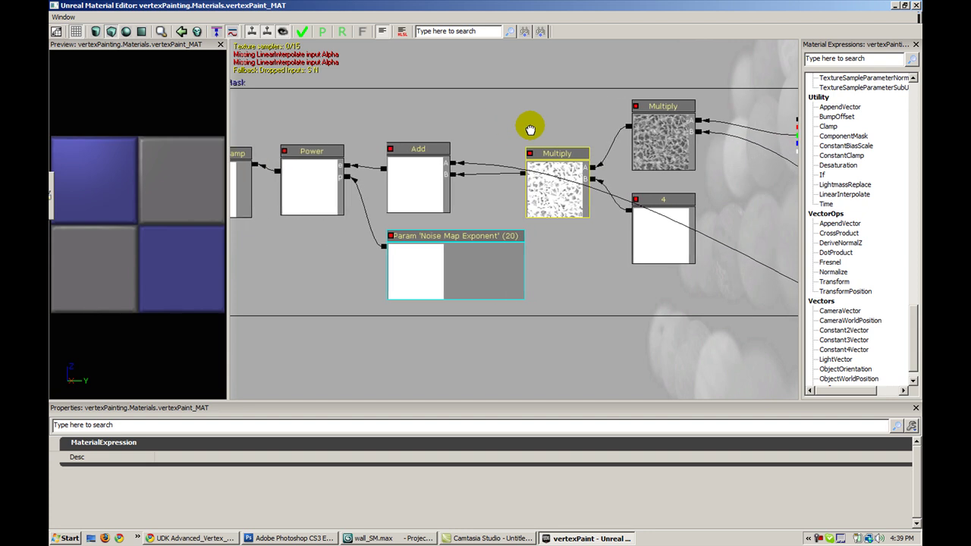
drag(682, 357, 387, 216)
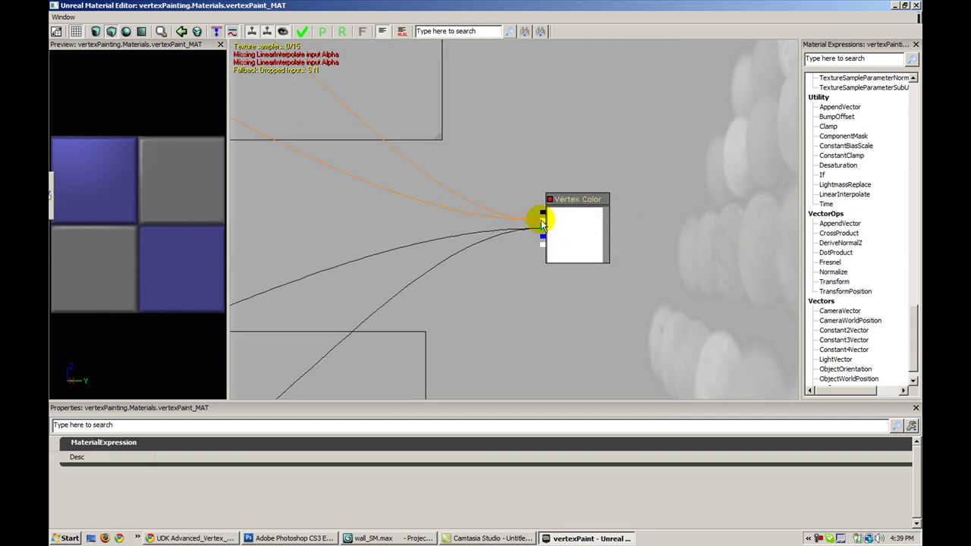
- Examine the Red Vertex Mix Mask's Power node, Noise Map Exponent parameter and Constant Clamp range, and check the web tutorial's finished wall example
drag(588, 197, 766, 263)
mouse_move(290, 149)
mouse_down()
mouse_move(556, 226)
mouse_move(603, 262)
mouse_up()
mouse_move(412, 180)
mouse_down()
mouse_move(521, 178)
mouse_move(615, 189)
mouse_move(618, 205)
mouse_up()
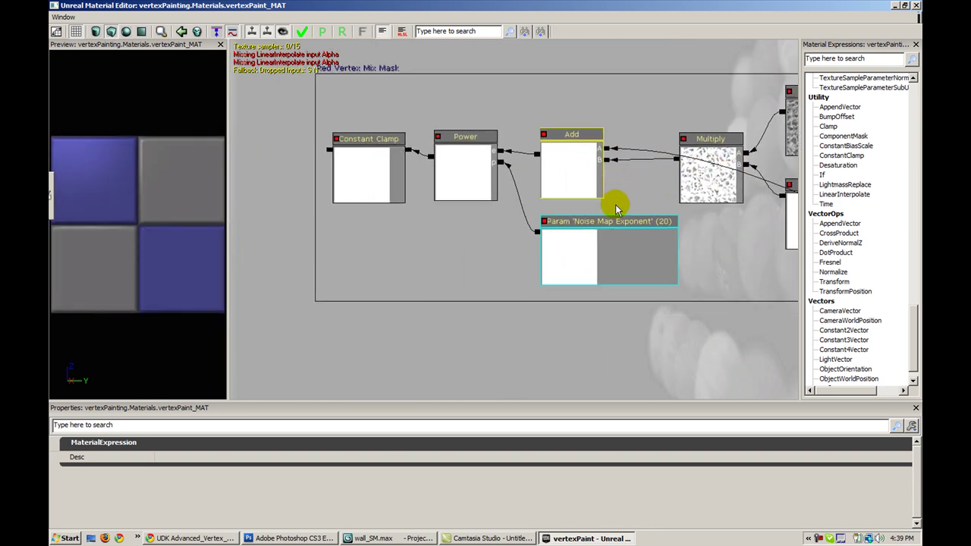
click(629, 221)
click(478, 152)
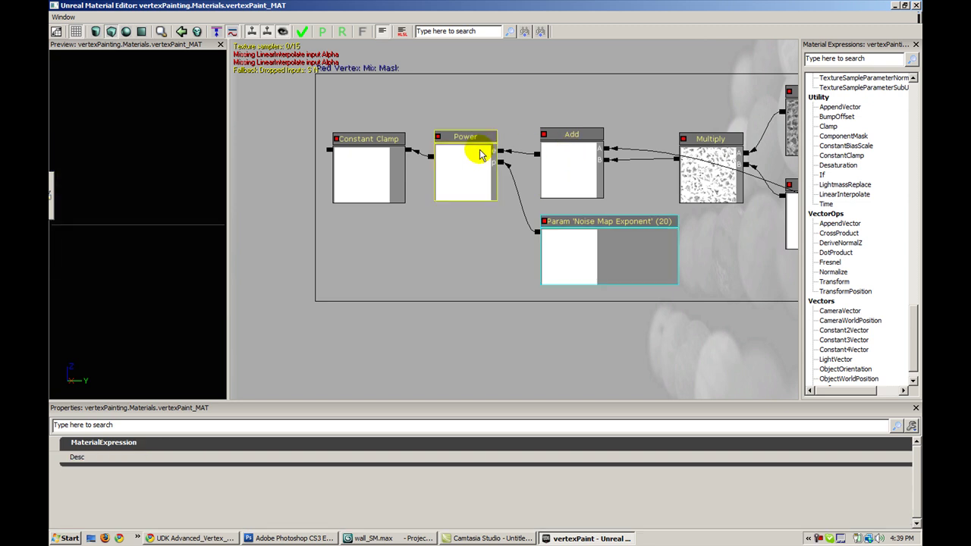
click(565, 243)
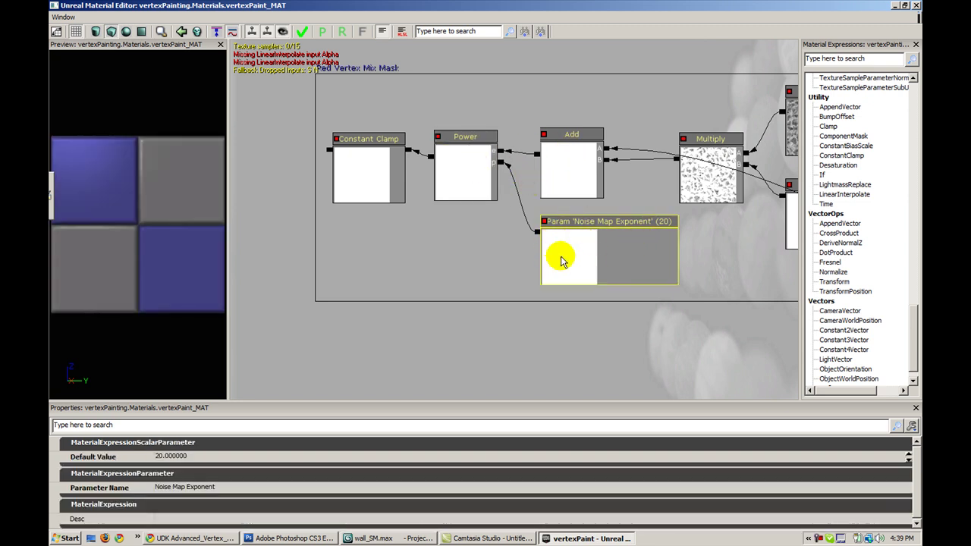
drag(446, 216, 491, 216)
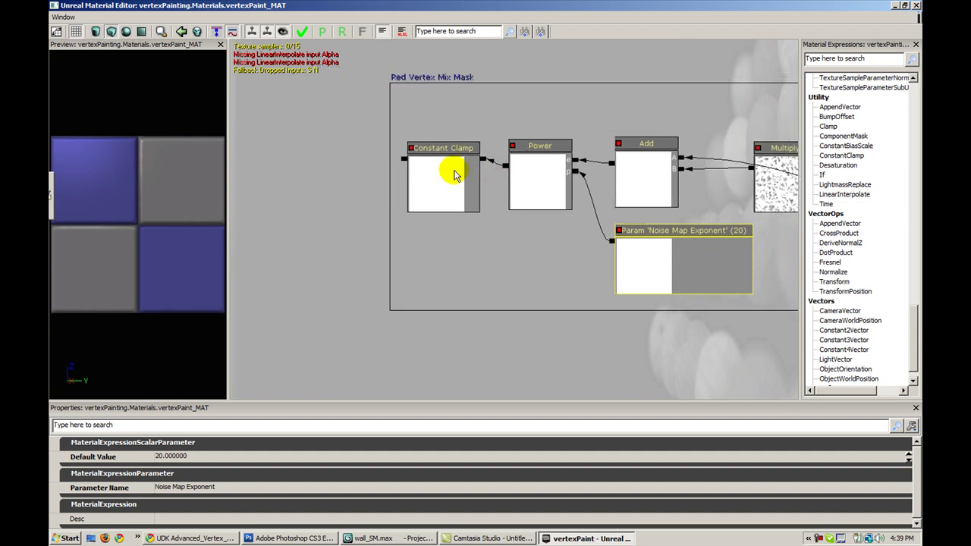
click(444, 173)
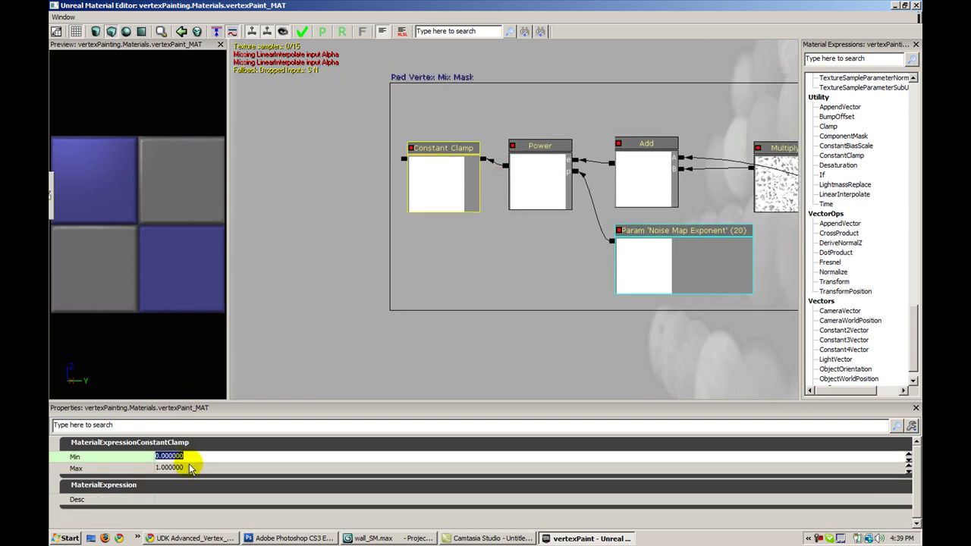
click(304, 277)
drag(478, 287, 378, 317)
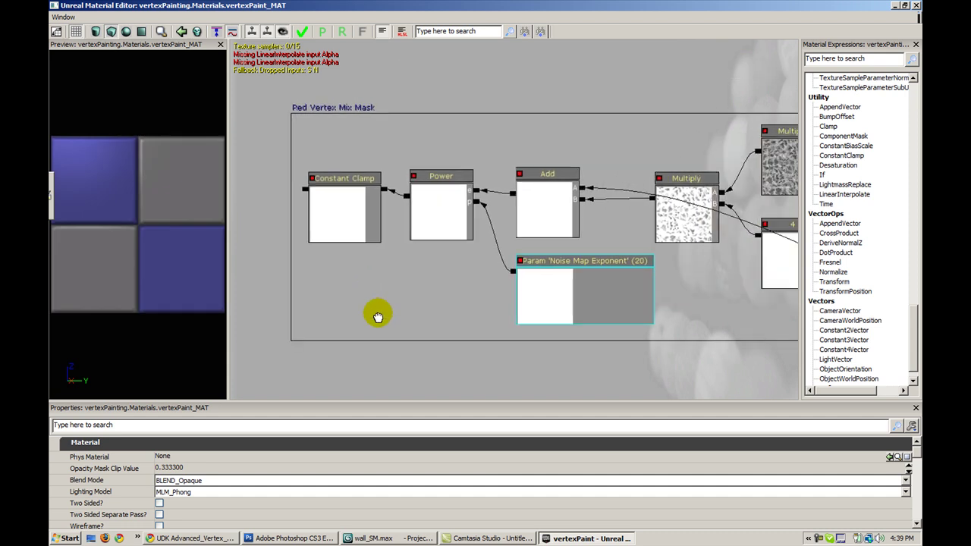
click(225, 539)
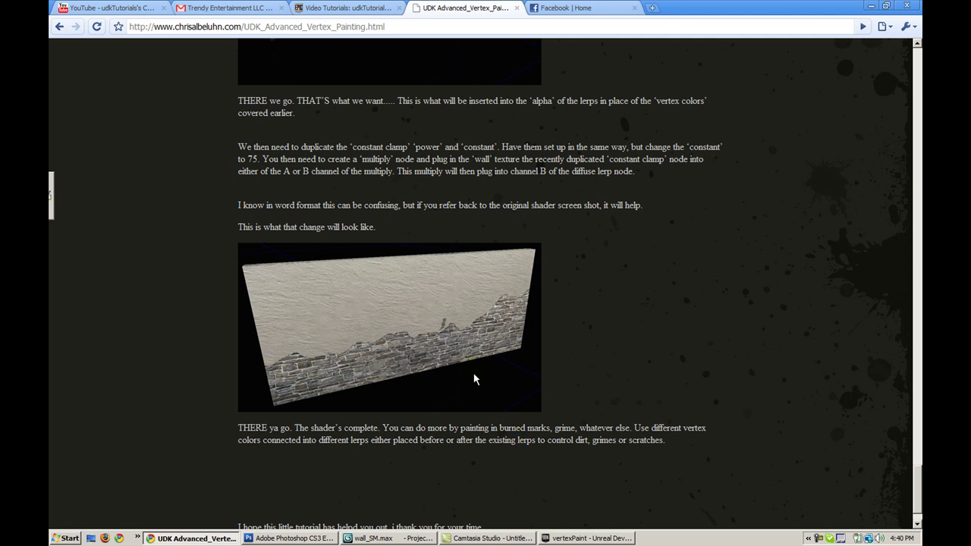
click(562, 537)
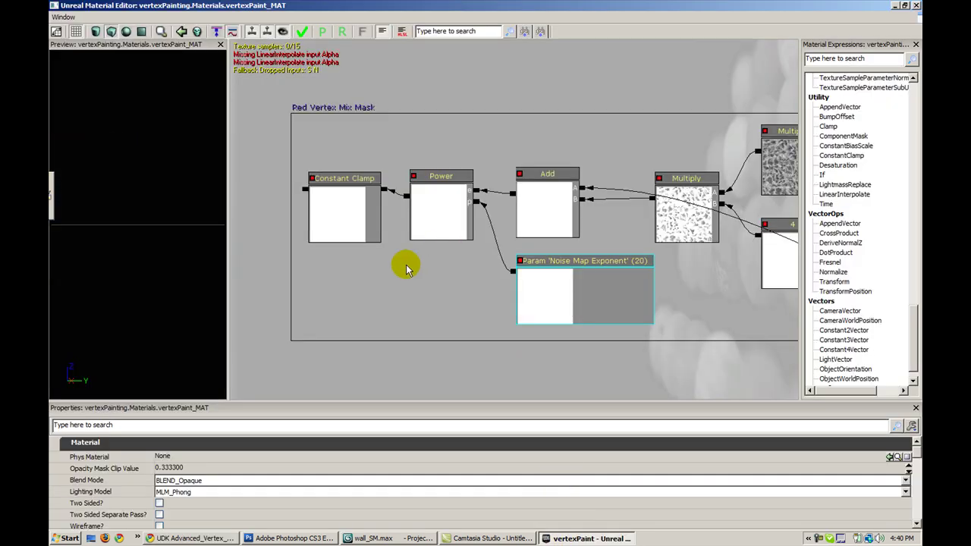
- Connect the Red Vertex Mix Mask's Constant Clamp output to the Alpha inputs of the diffuse Lerp and the first normal-map Lerp
drag(387, 270, 641, 284)
drag(559, 201, 589, 171)
scroll(315, 217, down, 4)
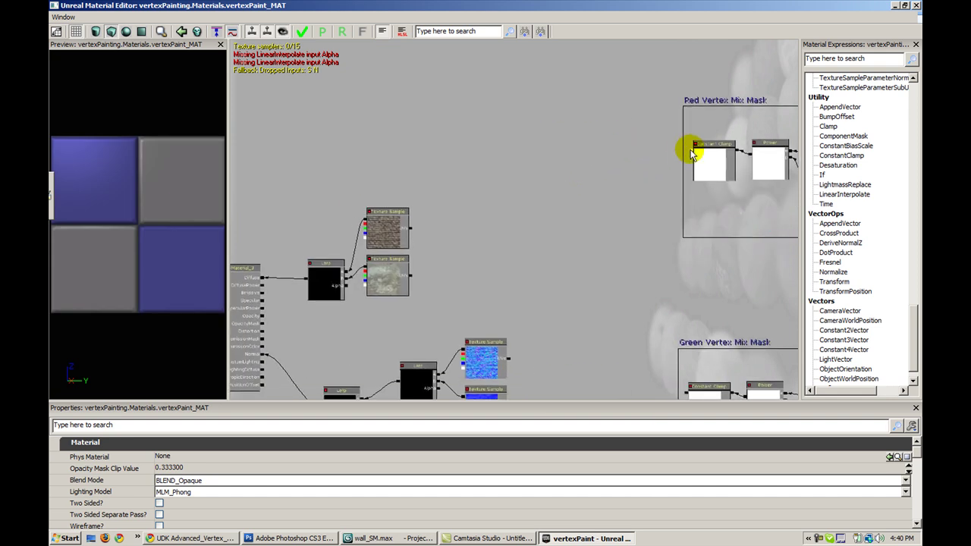
mouse_move(691, 154)
mouse_down()
mouse_move(350, 296)
mouse_move(691, 153)
mouse_up()
alt+click(347, 288)
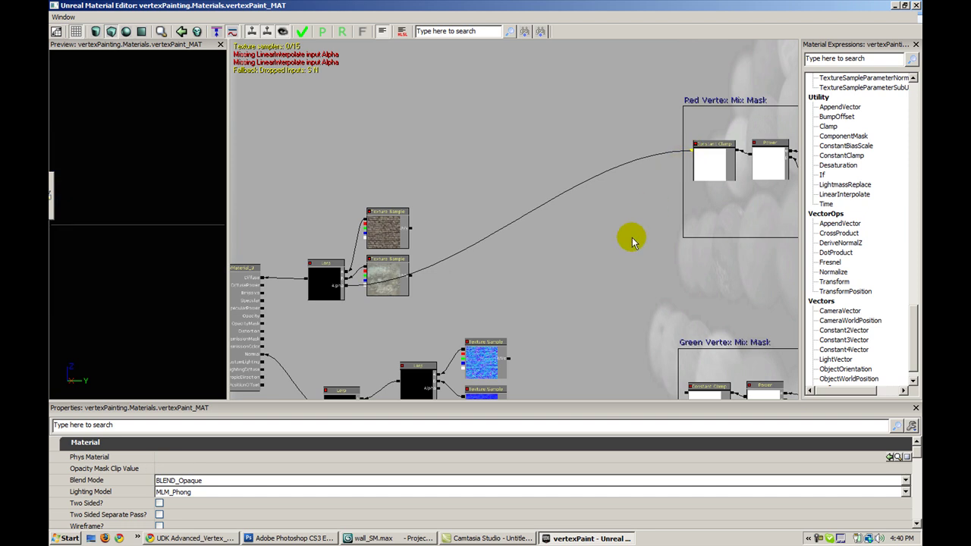
drag(630, 211, 642, 182)
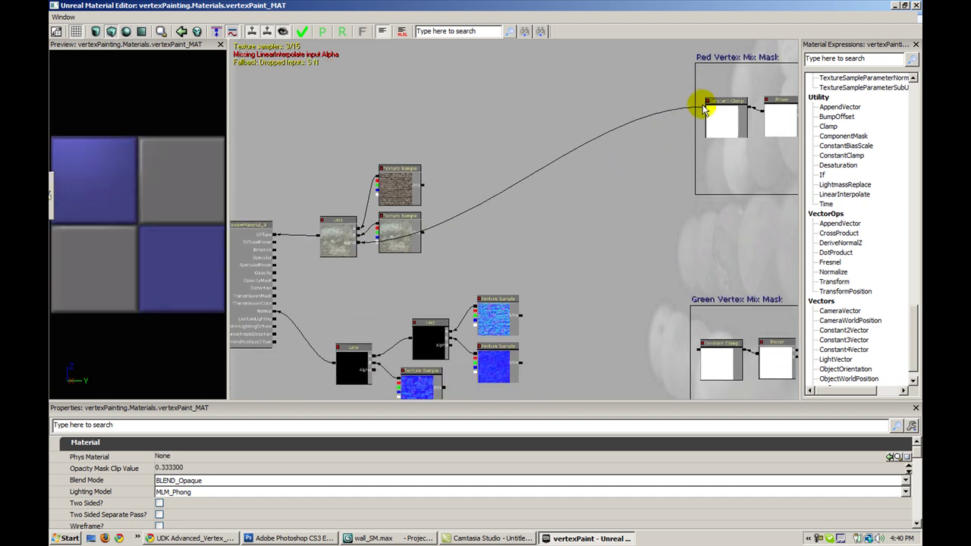
drag(704, 112, 453, 350)
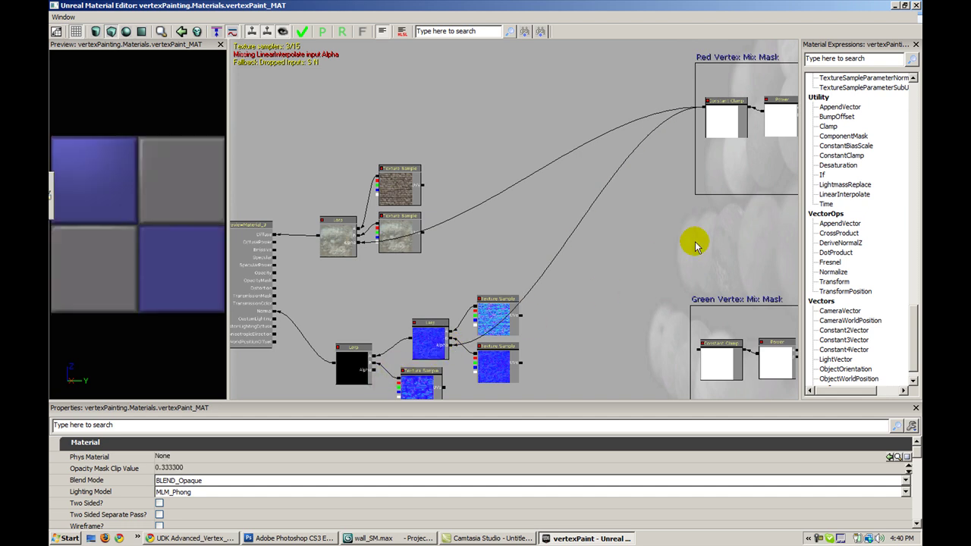
- Connect the Green Vertex Mix Mask's Constant Clamp to the Alpha of the Lerp feeding Normal, and widen the material preview
drag(693, 245, 721, 191)
drag(573, 226, 781, 182)
drag(489, 198, 422, 244)
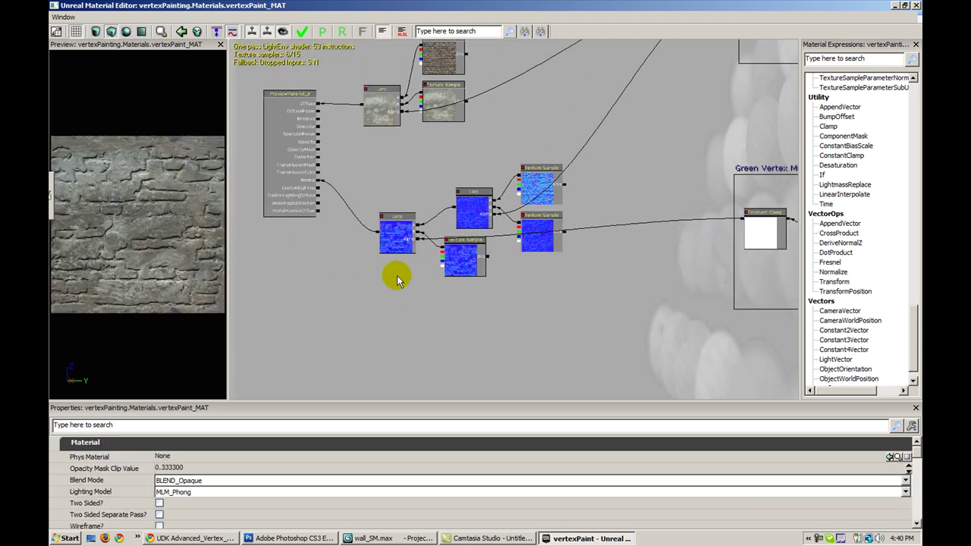
scroll(346, 241, up, 3)
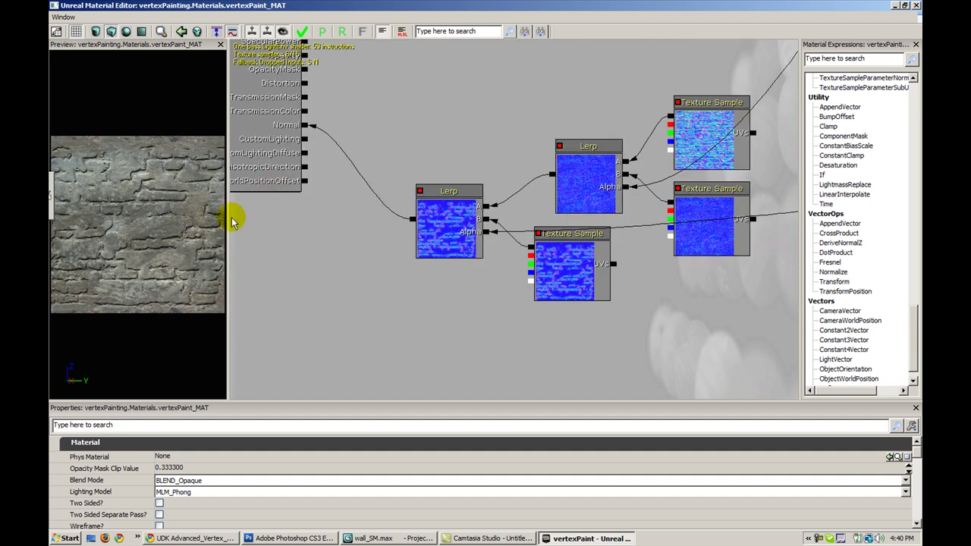
drag(228, 219, 277, 211)
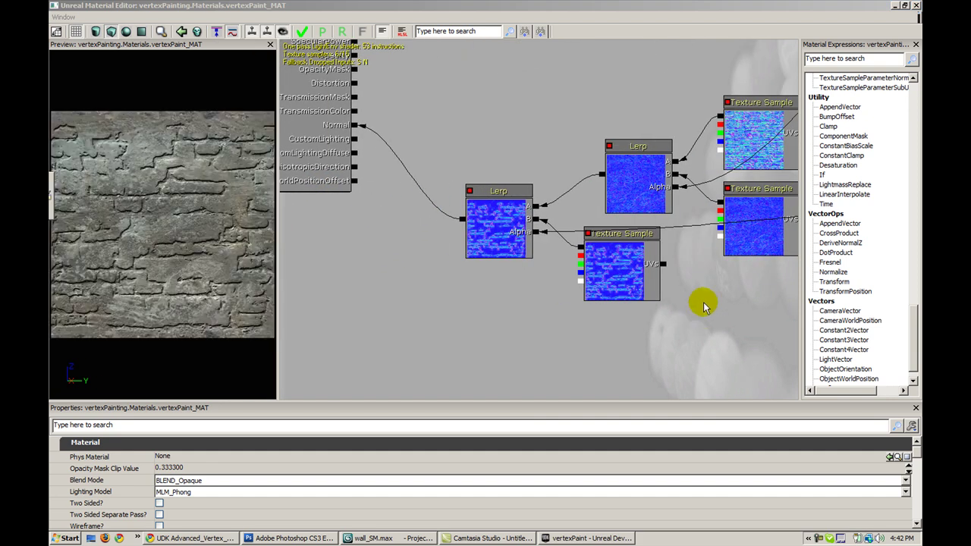
- Examine the first normal-map Lerp and the two Texture Samples feeding its A and B inputs, including bricks_n
drag(682, 322, 650, 320)
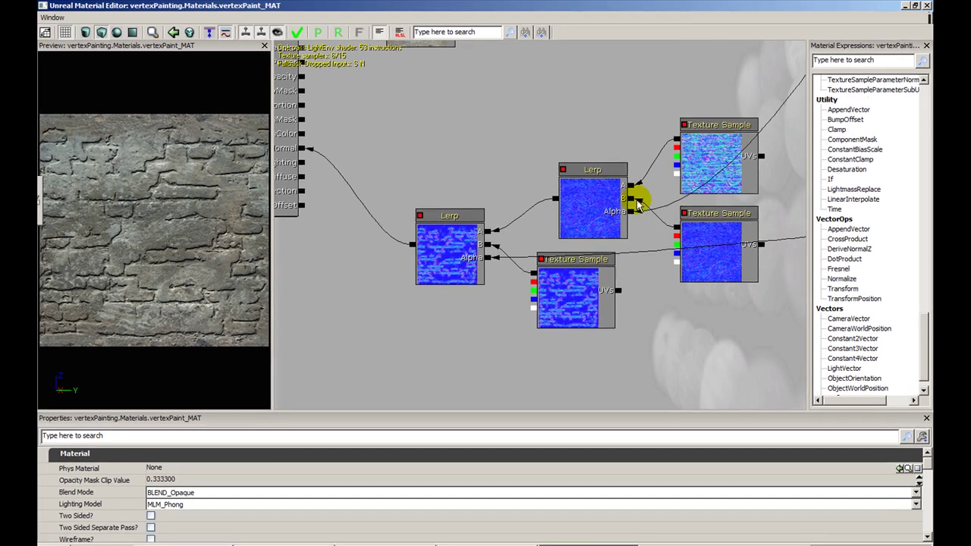
mouse_move(589, 140)
mouse_down()
mouse_move(583, 413)
mouse_move(574, 137)
mouse_up()
click(584, 205)
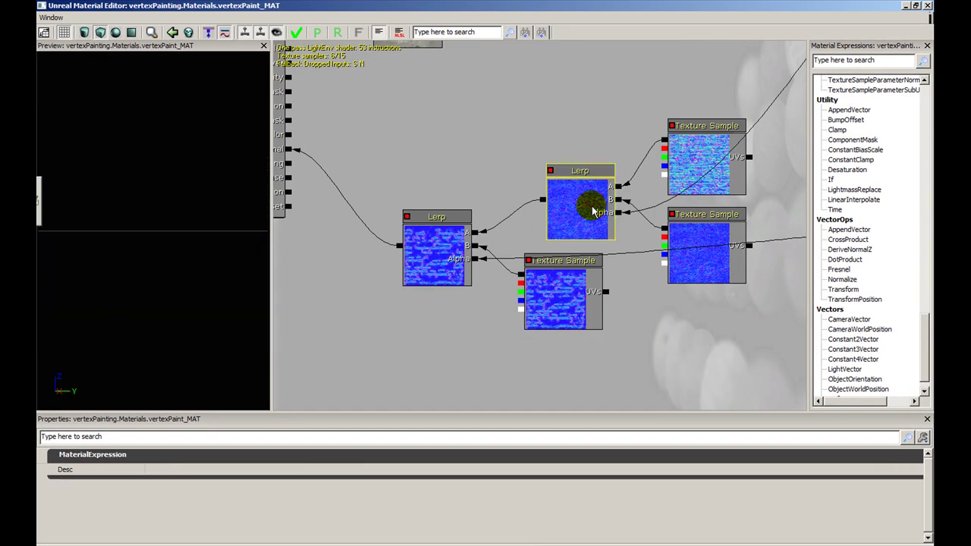
click(468, 250)
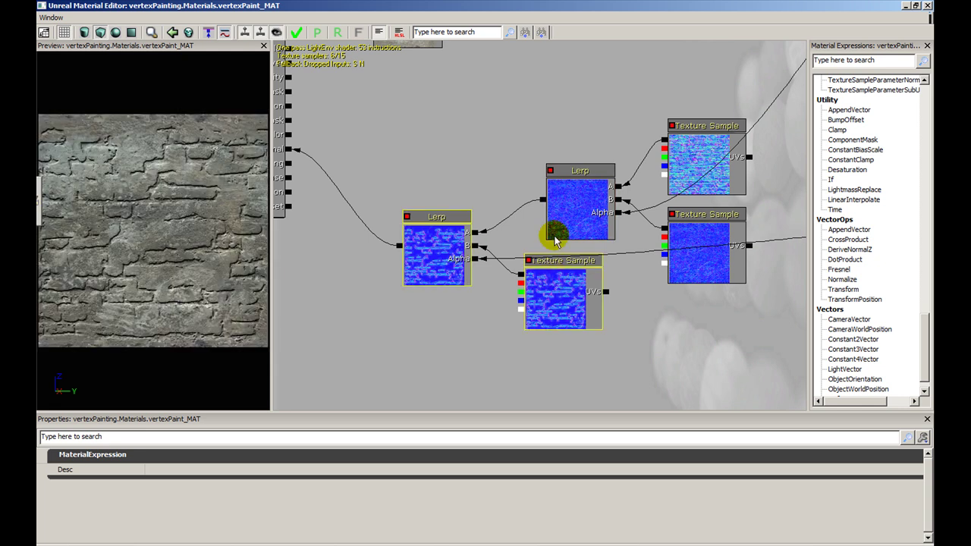
click(623, 273)
click(693, 239)
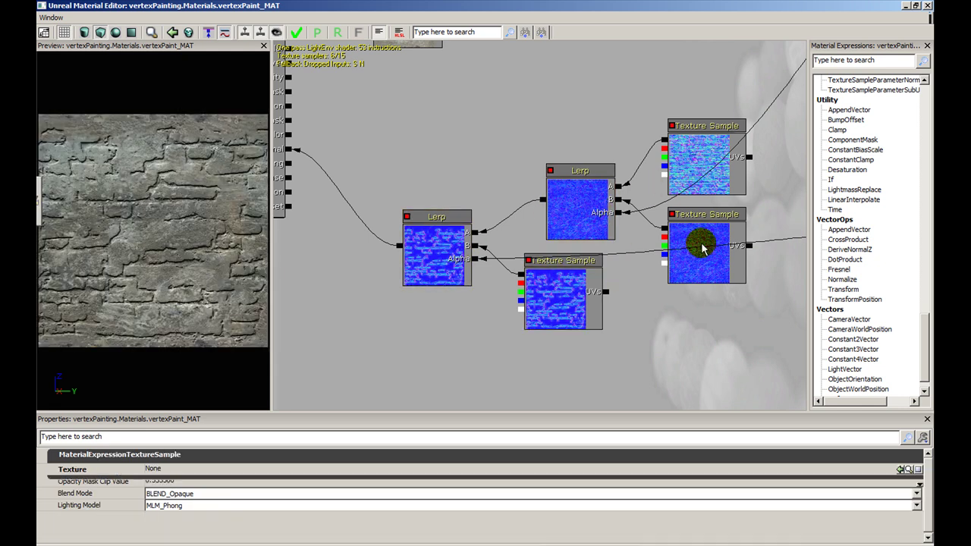
click(695, 181)
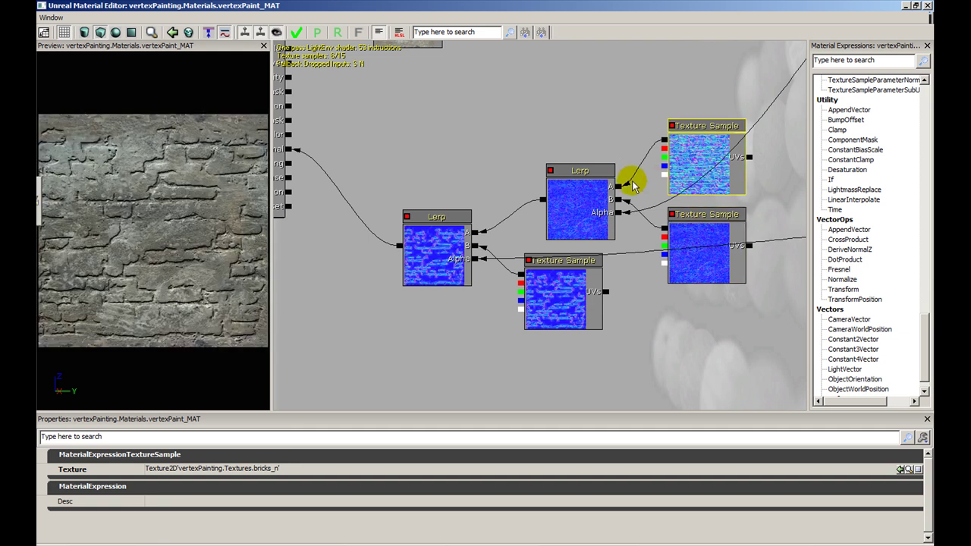
click(561, 182)
drag(657, 114, 503, 195)
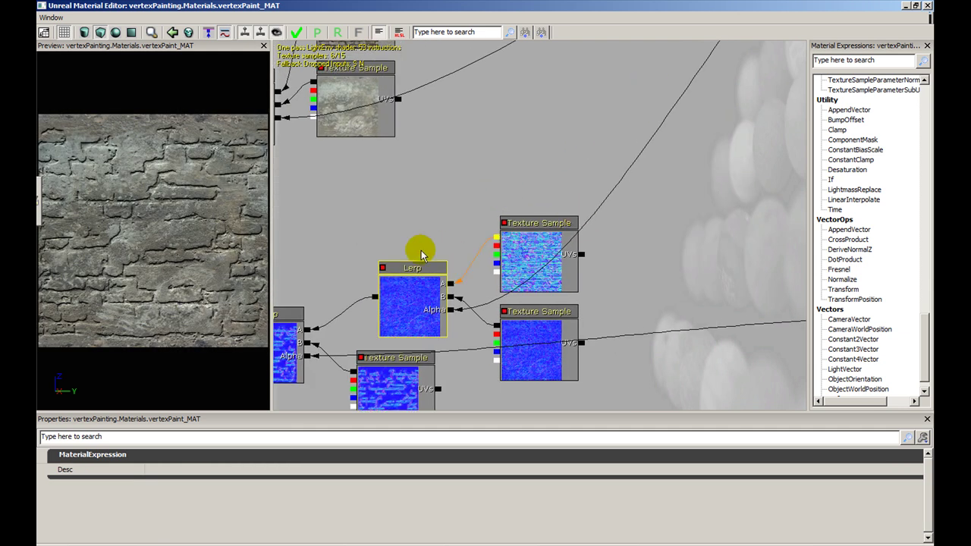
drag(429, 244, 615, 126)
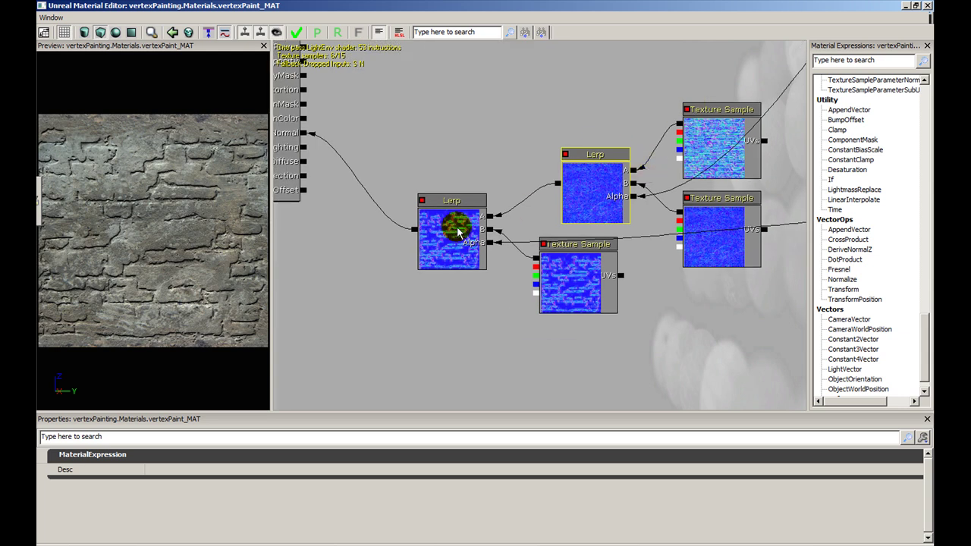
- Trace how the first normal-map Lerp and the remaining Texture Sample feed inputs A and B of the Lerp connected to Normal
click(489, 218)
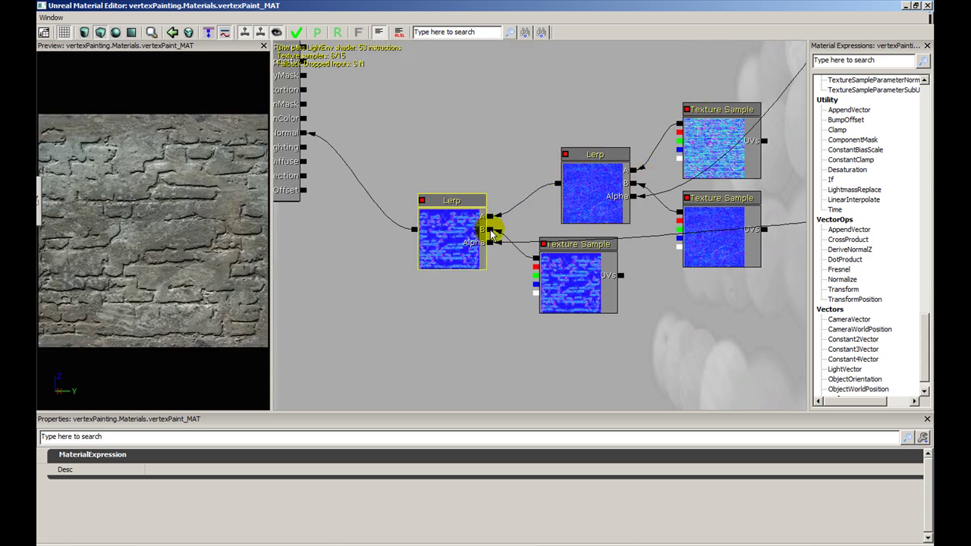
drag(505, 321, 551, 329)
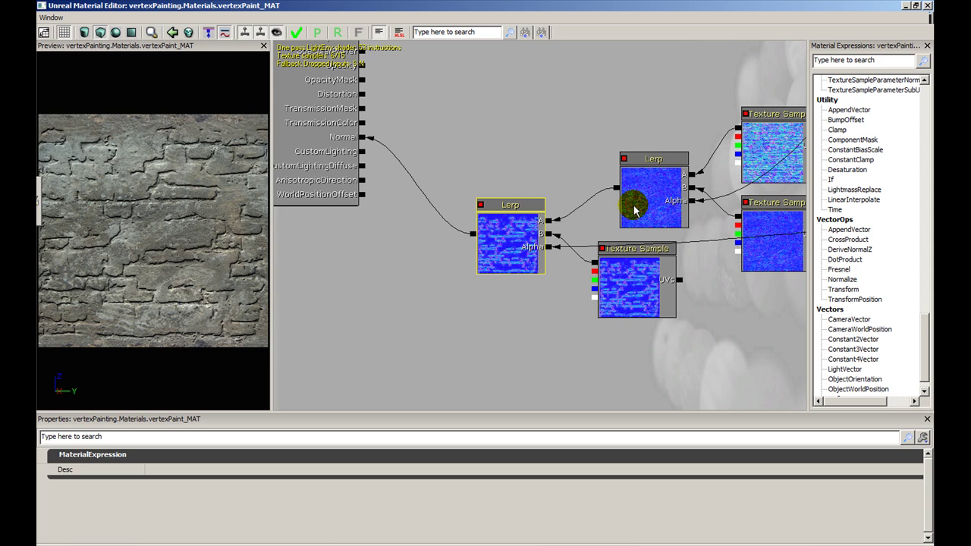
click(748, 148)
click(763, 216)
click(631, 198)
click(588, 265)
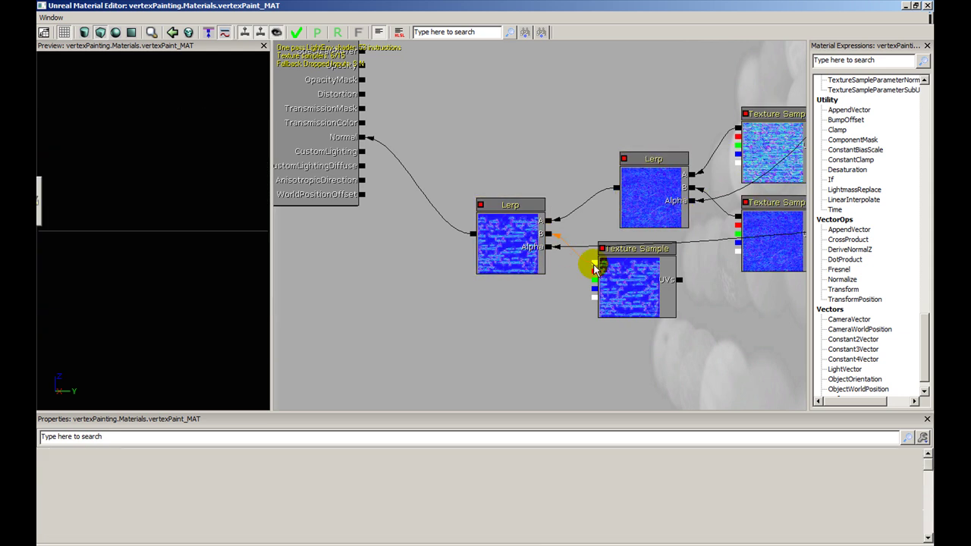
drag(544, 294, 568, 305)
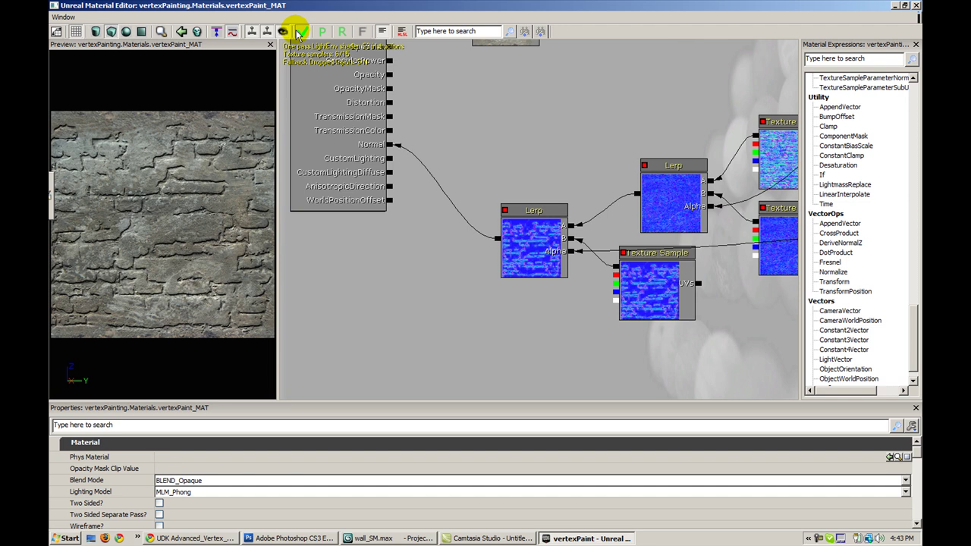
- Apply the vertexPaint_MAT changes, close the material, and inspect the painted wall in game view
click(300, 32)
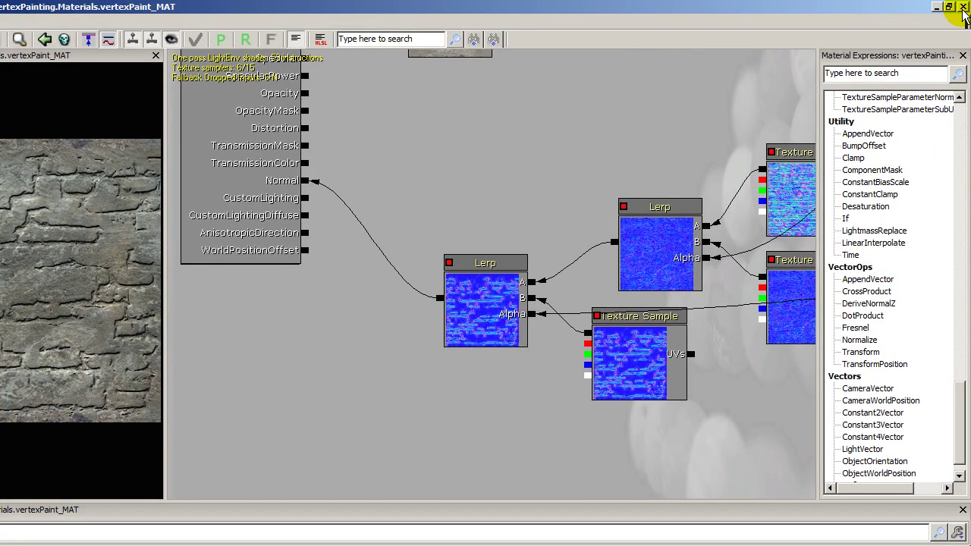
click(962, 10)
mouse_move(346, 305)
mouse_down()
mouse_move(372, 322)
mouse_move(357, 333)
mouse_up()
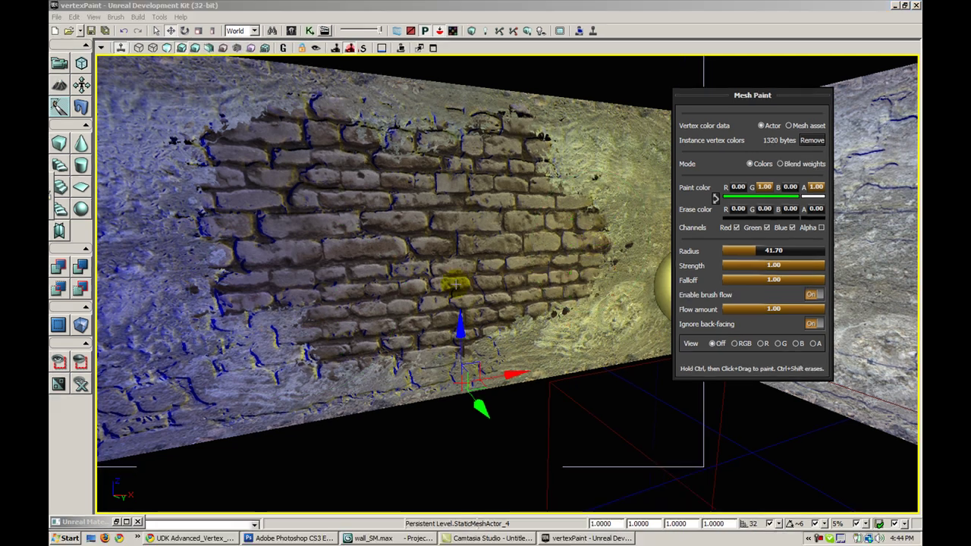
mouse_move(444, 270)
mouse_down()
mouse_move(452, 311)
mouse_move(442, 364)
mouse_move(435, 280)
mouse_move(432, 391)
mouse_move(446, 281)
mouse_move(444, 321)
mouse_up()
key(g)
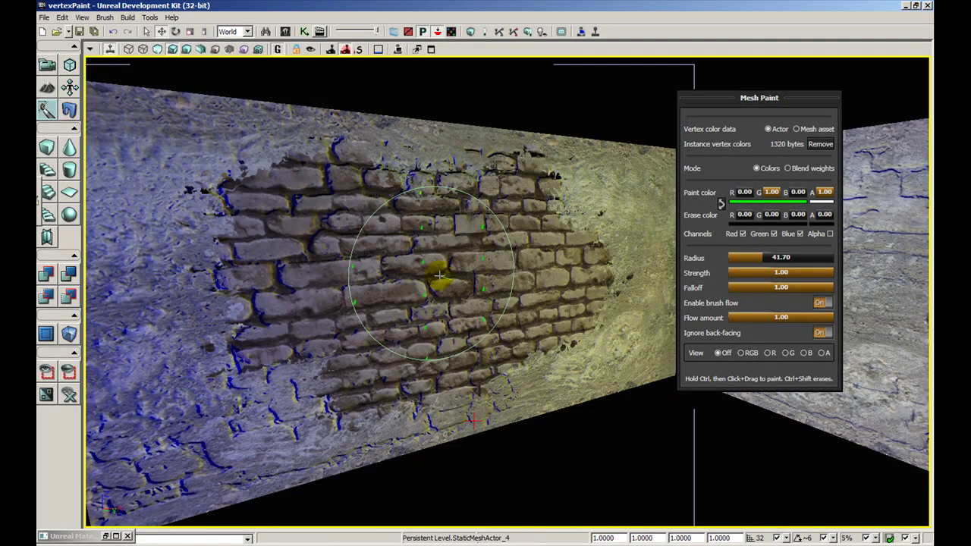
drag(439, 275, 445, 271)
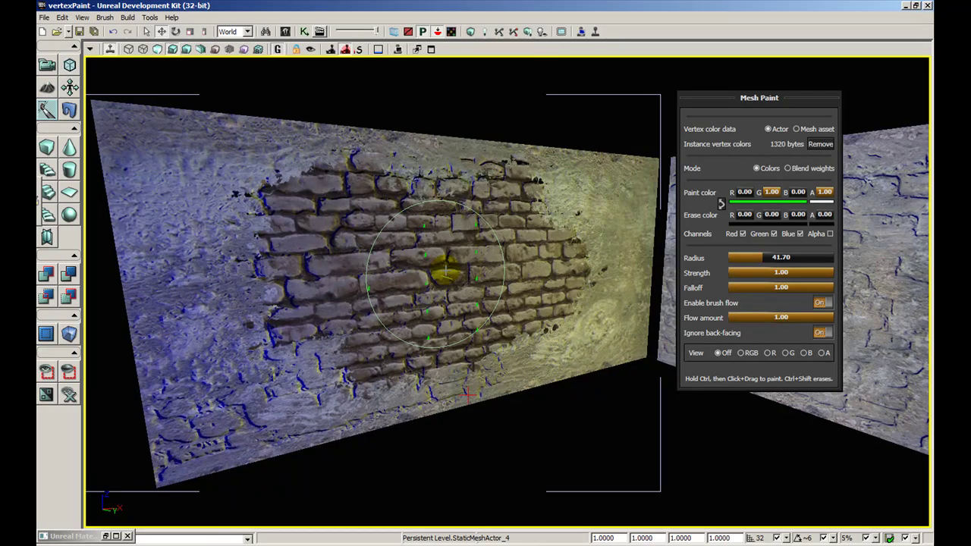
- Paint black vertex color (R, G, B 0.00) over the wall's right end and blue (B 1.00) over the entire wall
click(771, 193)
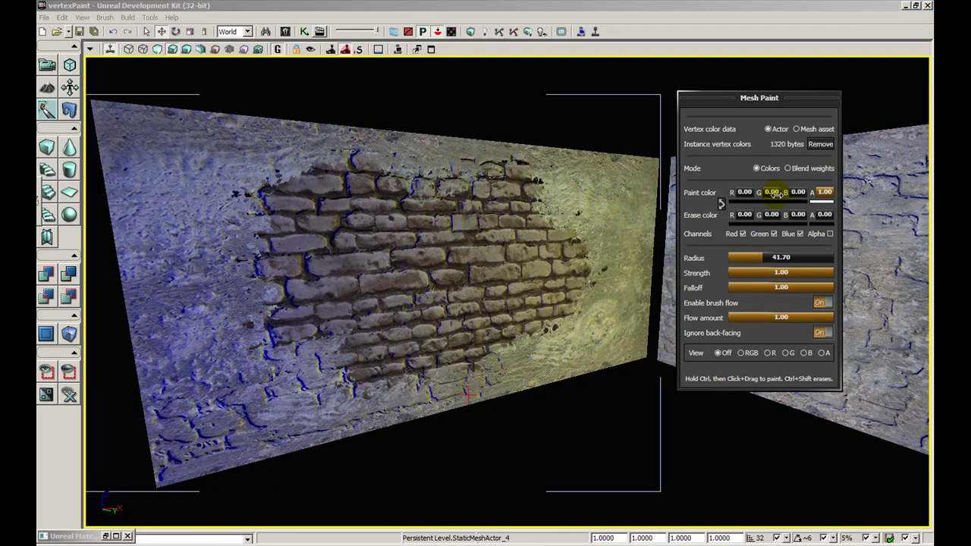
mouse_move(621, 189)
ctrl+mouse_down()
mouse_move(620, 281)
mouse_move(624, 199)
ctrl+mouse_up()
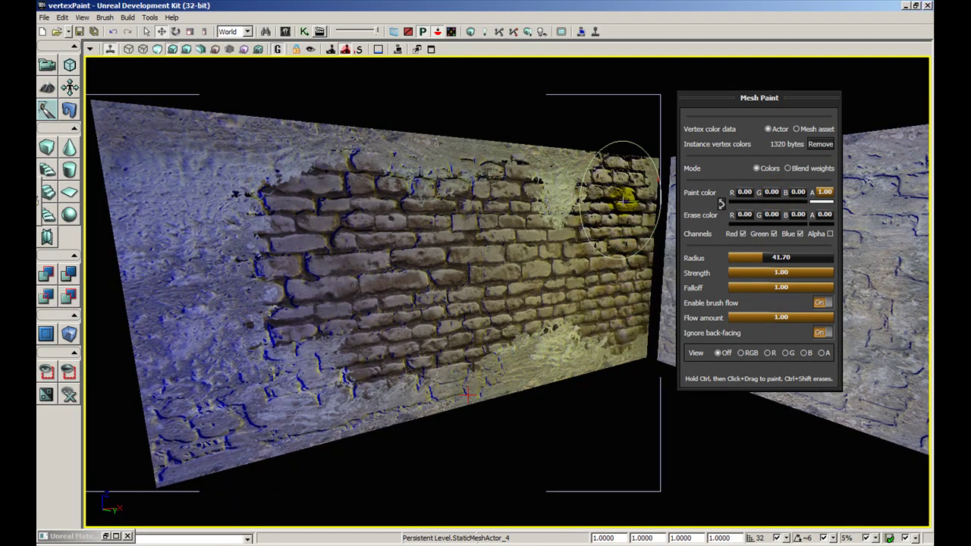
click(794, 193)
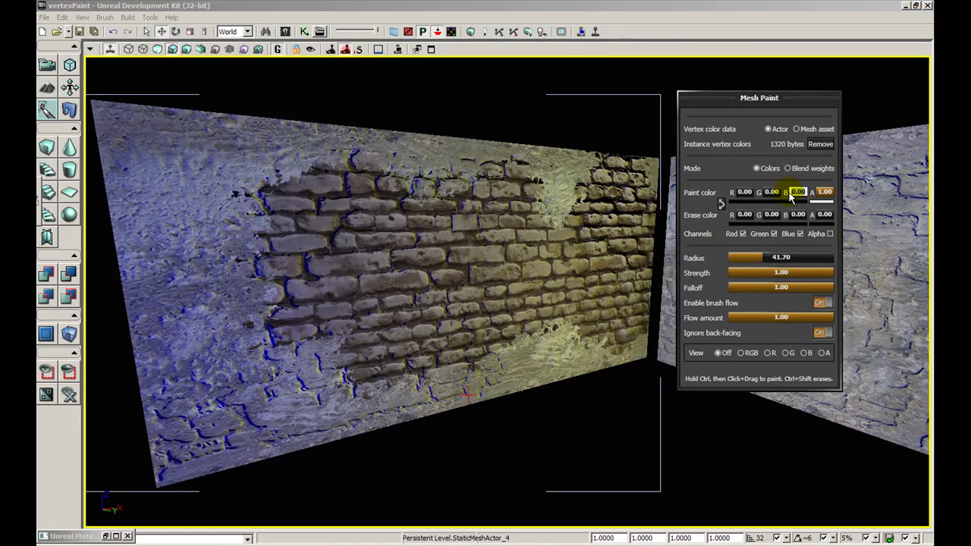
mouse_move(636, 192)
ctrl+mouse_down()
mouse_move(629, 306)
mouse_move(628, 279)
ctrl+mouse_up()
mouse_move(600, 201)
ctrl+mouse_down()
mouse_move(553, 210)
mouse_move(498, 195)
mouse_move(478, 223)
mouse_move(402, 139)
mouse_move(314, 351)
mouse_move(278, 91)
mouse_move(205, 347)
mouse_move(166, 417)
ctrl+mouse_up()
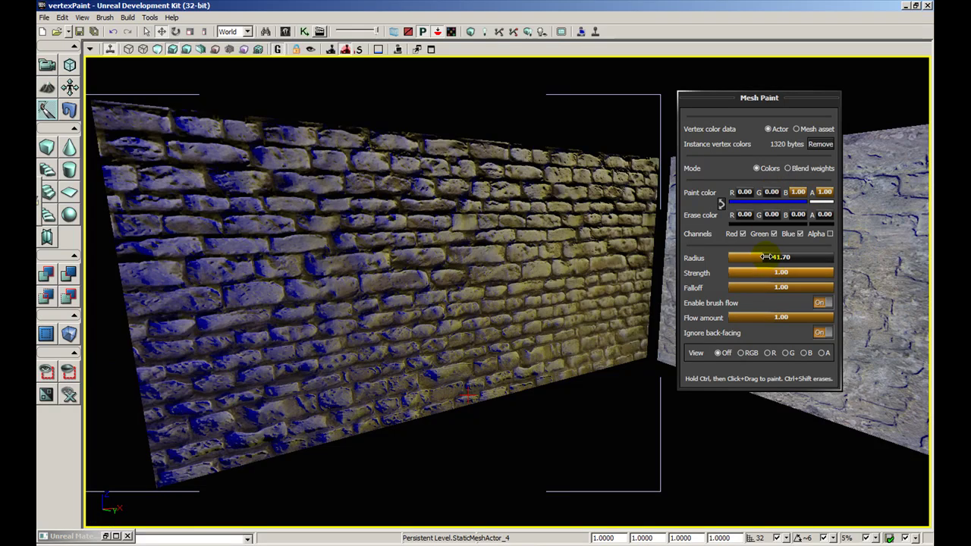
- Paint magenta vertex color (R 1.00, G 0.00, B 1.00) over the wall's upper and middle area with a 90.40 brush radius
drag(769, 257, 781, 257)
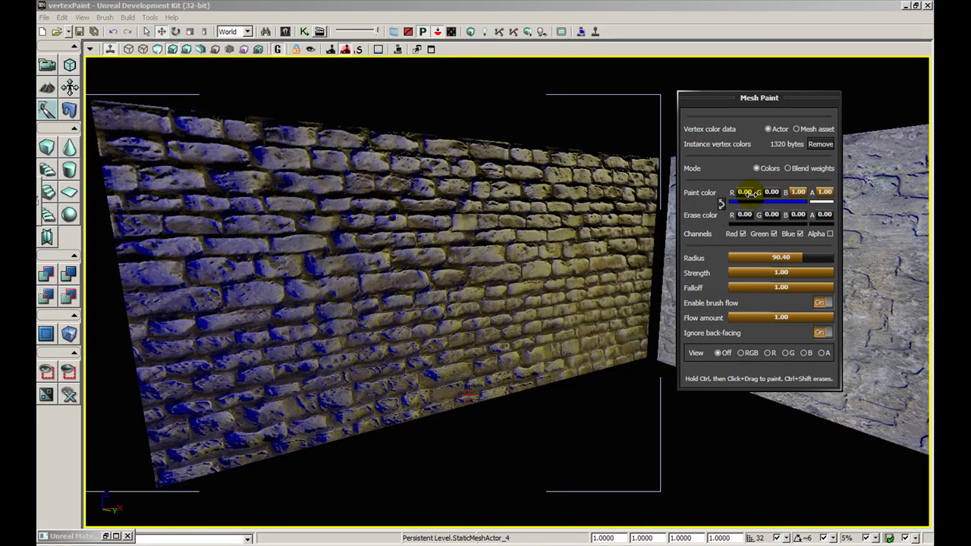
key(Return)
ctrl+click(494, 253)
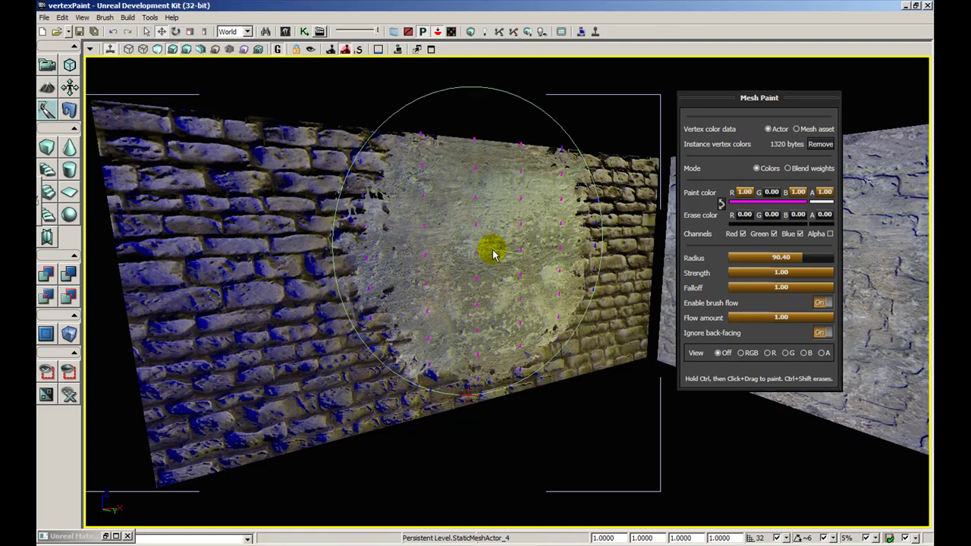
ctrl+drag(241, 308, 266, 200)
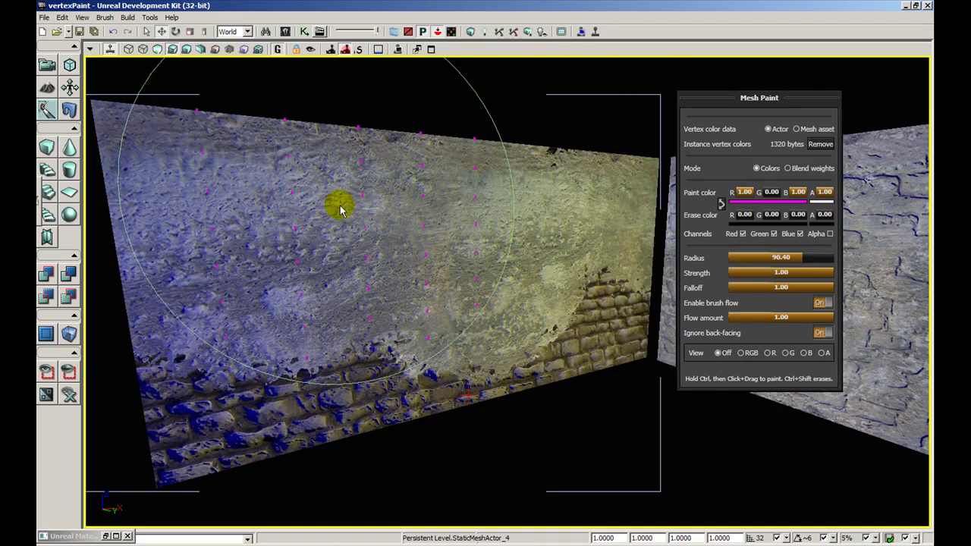
- Paint cyan vertex color (R 0.00, G 1.00, B 1.00) at radius 29.90 over the wall's center, lower right and upper left to expose bricks
click(746, 194)
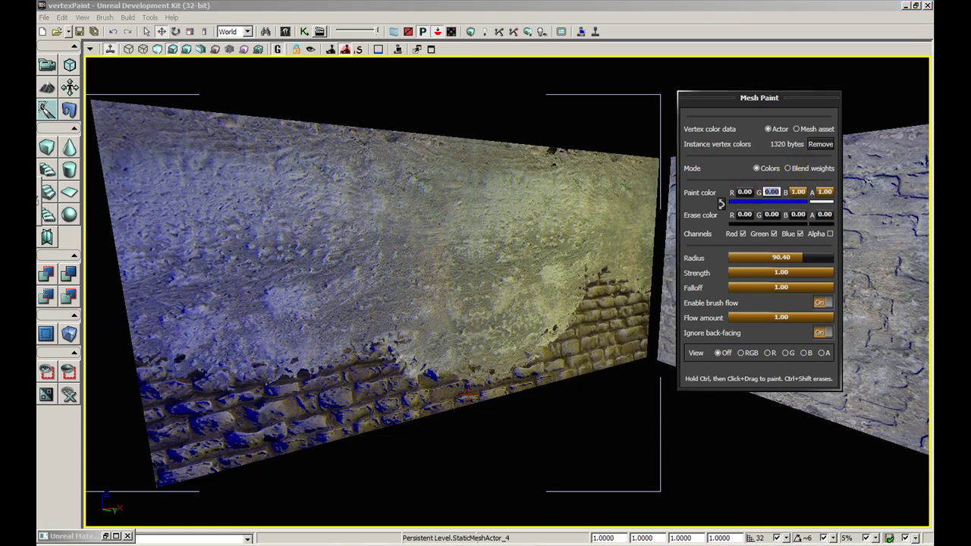
key(Return)
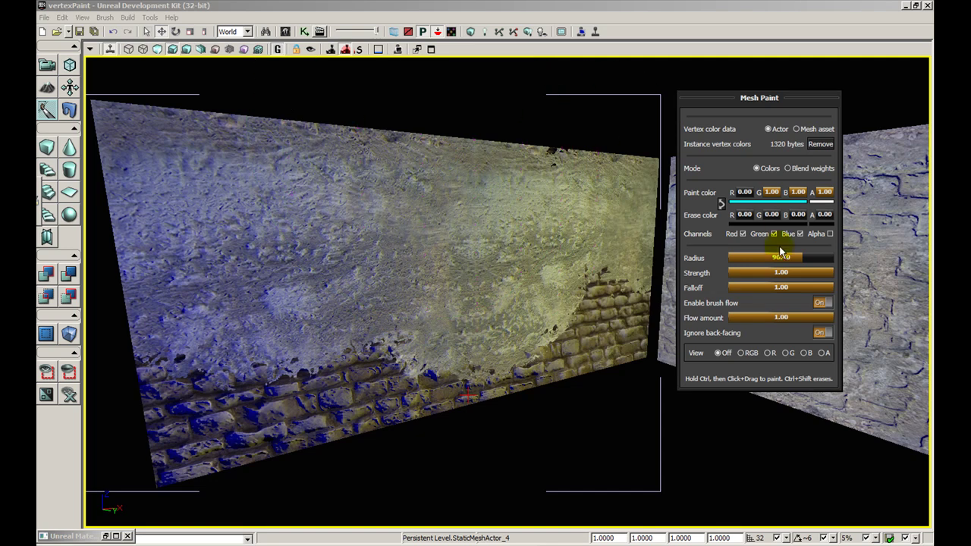
ctrl+drag(461, 173, 472, 175)
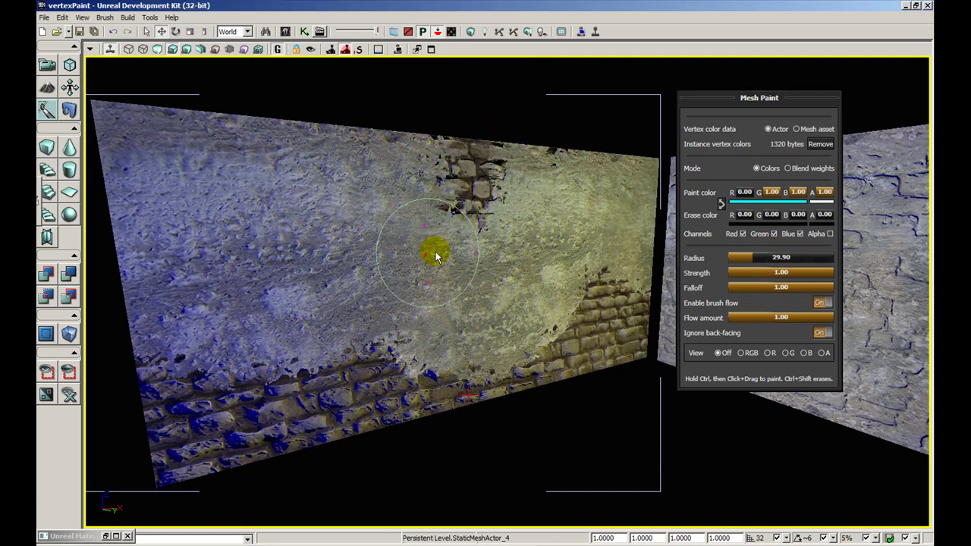
mouse_move(431, 277)
ctrl+mouse_down()
mouse_move(418, 341)
mouse_move(430, 307)
ctrl+mouse_up()
mouse_move(520, 314)
ctrl+mouse_down()
mouse_move(553, 329)
mouse_move(596, 327)
ctrl+mouse_up()
ctrl+drag(483, 193, 450, 232)
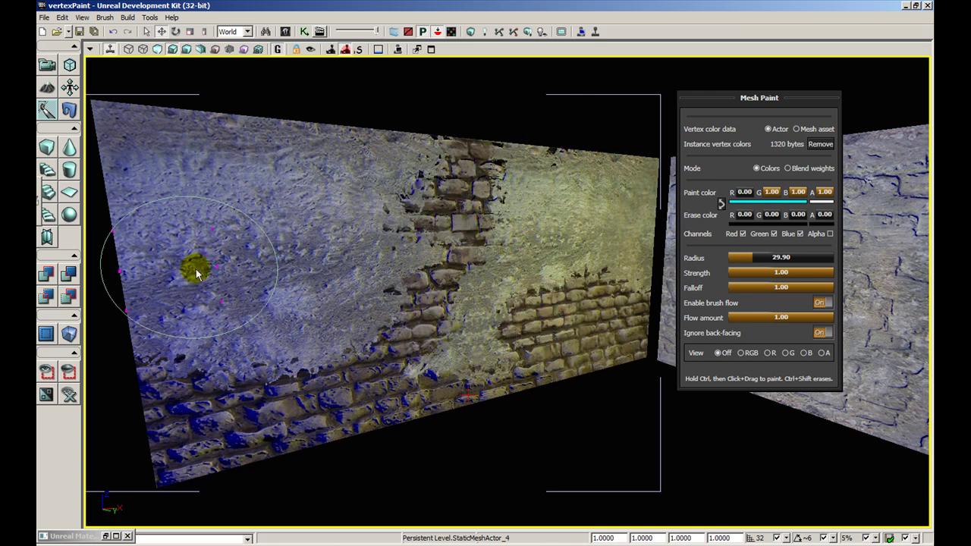
mouse_move(191, 268)
ctrl+mouse_down()
mouse_move(169, 262)
mouse_move(163, 150)
ctrl+mouse_up()
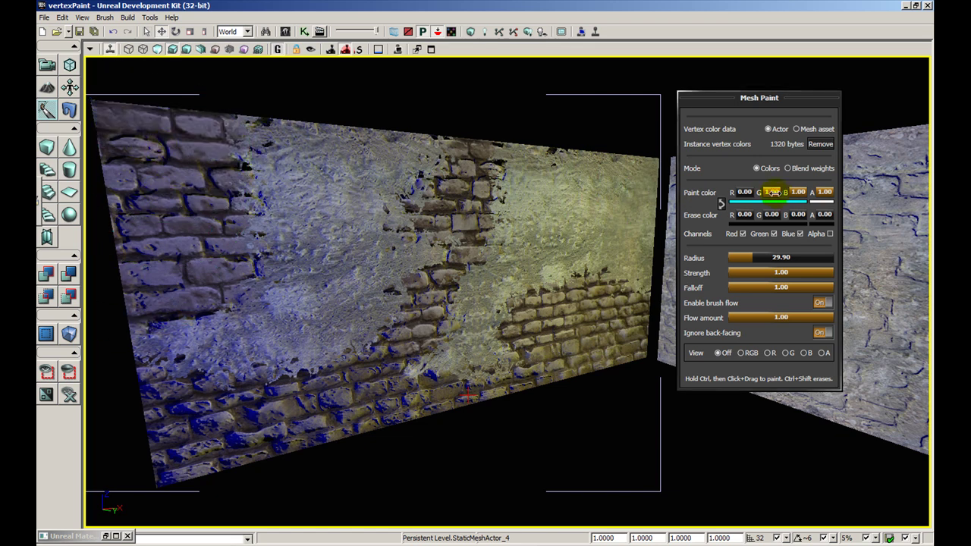
- Paint white vertex color (R, G, B 1.00) along the wall's upper right and upper middle to overlay brick outlines on the concrete
click(745, 193)
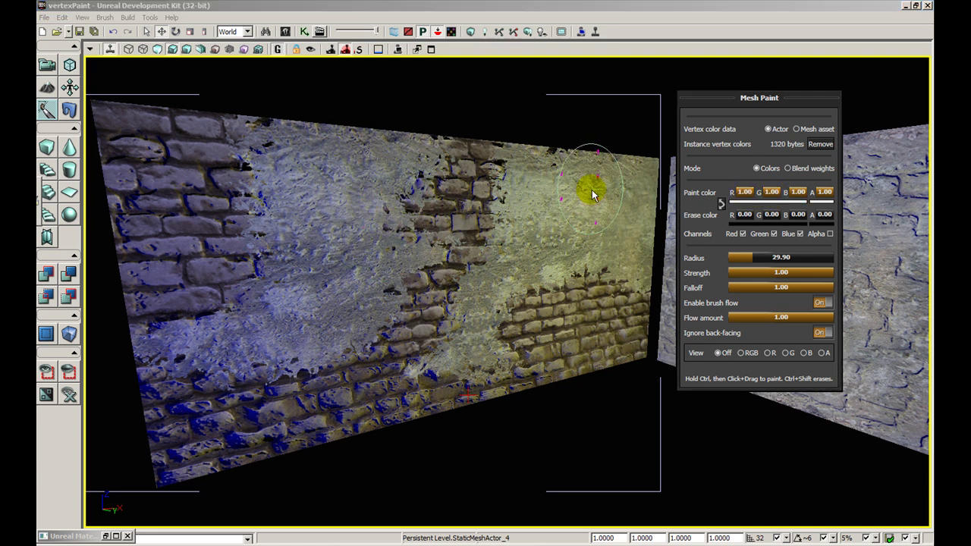
ctrl+drag(591, 189, 585, 198)
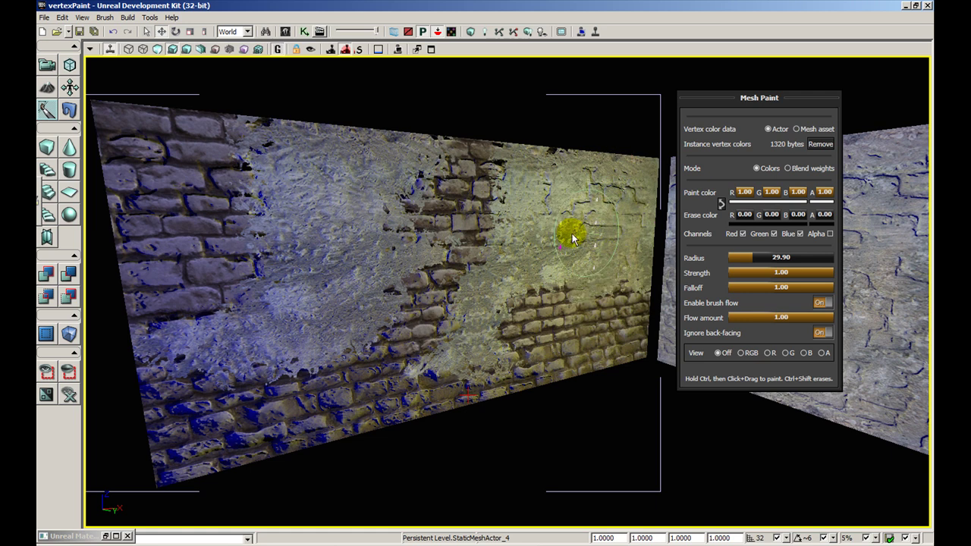
mouse_move(336, 213)
ctrl+mouse_down()
mouse_move(356, 158)
mouse_move(379, 134)
ctrl+mouse_up()
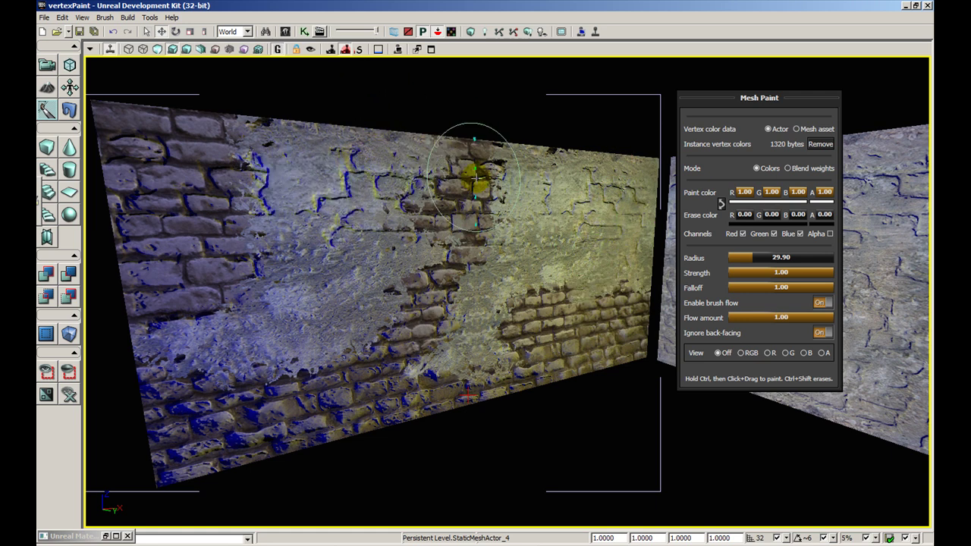
ctrl+click(500, 188)
- Select the adjacent wall and paint cyan vertex color (R 0.00, G 1.00, B 1.00) over most of it to expose bricks
mouse_move(490, 243)
mouse_down()
mouse_move(490, 182)
mouse_move(490, 239)
mouse_up()
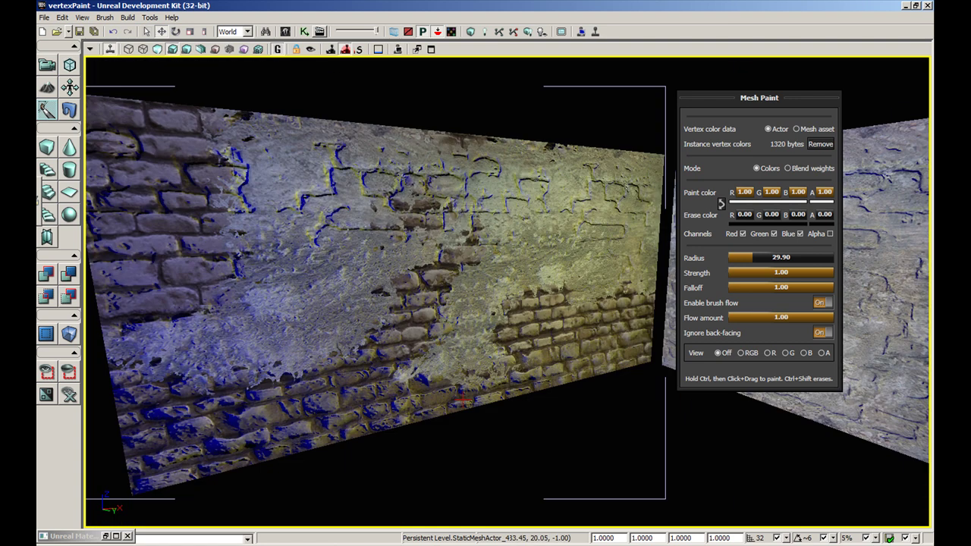
middle_drag(490, 239, 511, 244)
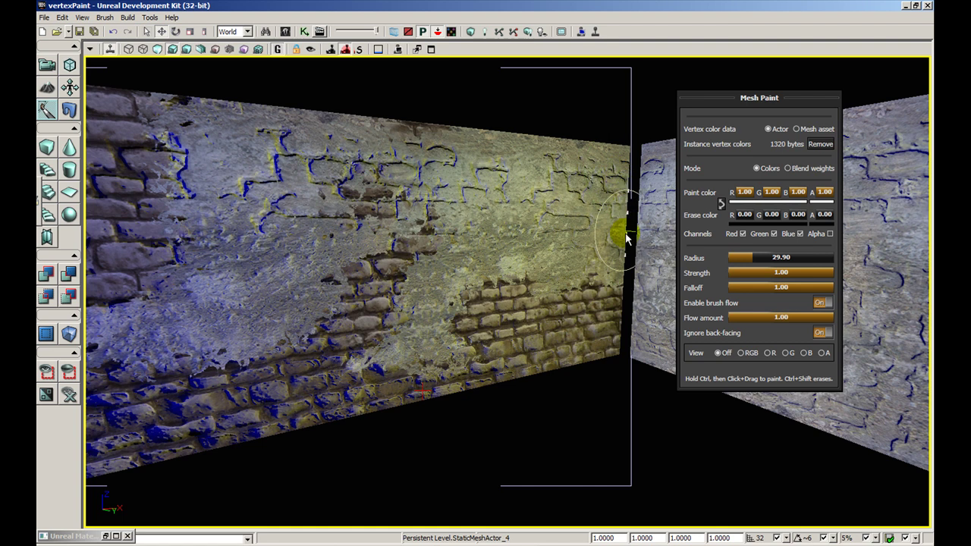
mouse_move(615, 277)
mouse_down()
mouse_move(617, 342)
mouse_move(599, 338)
mouse_move(645, 281)
mouse_move(569, 232)
mouse_up()
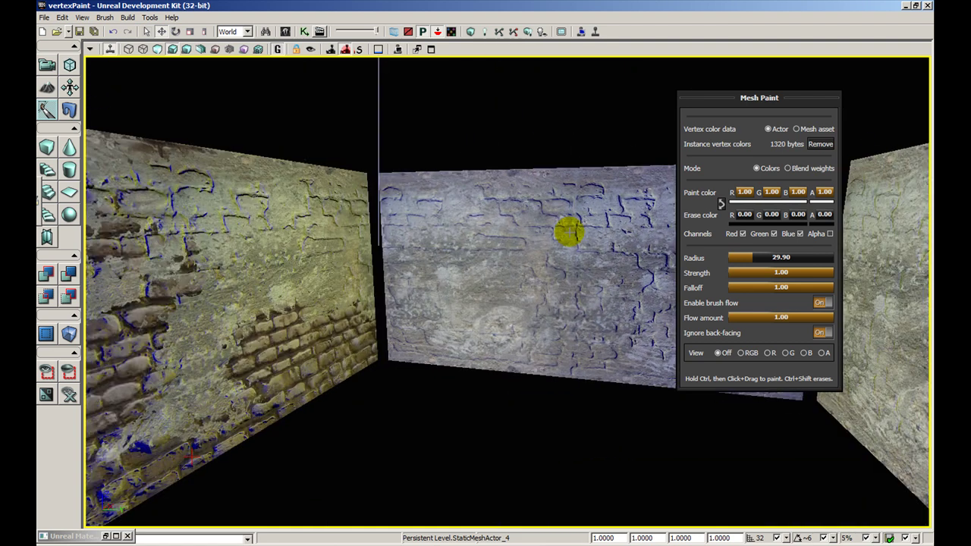
click(569, 232)
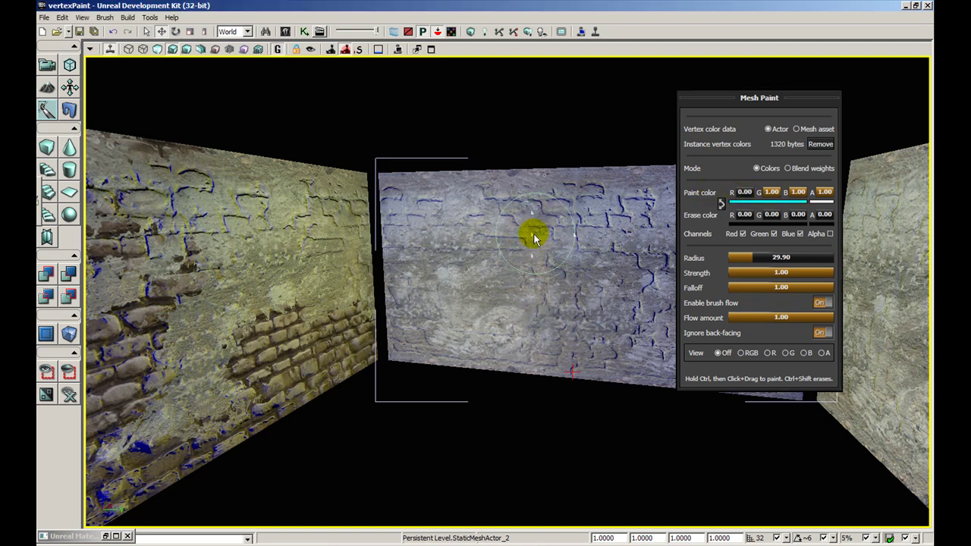
mouse_move(531, 234)
ctrl+mouse_down()
mouse_move(444, 281)
mouse_move(493, 275)
mouse_move(648, 330)
ctrl+mouse_up()
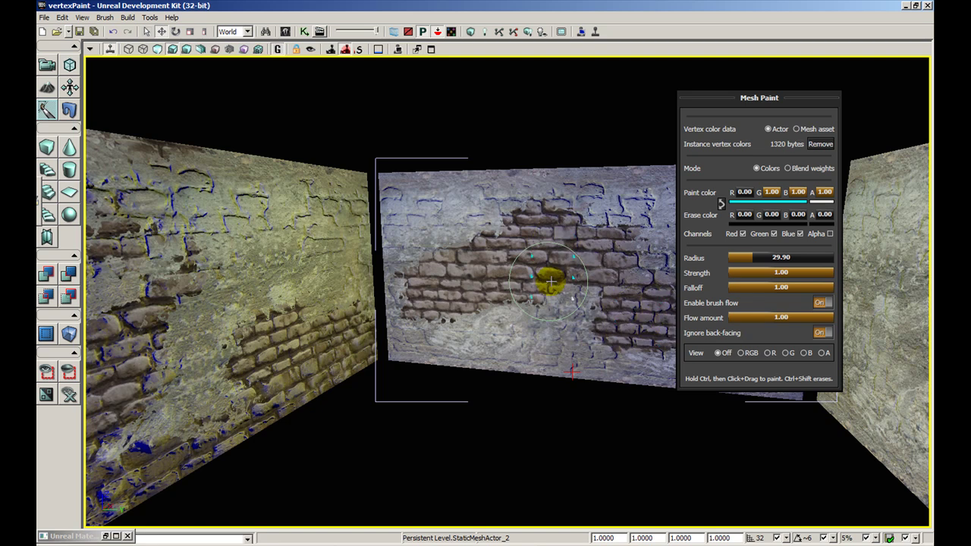
mouse_move(551, 281)
mouse_down()
mouse_move(557, 298)
mouse_move(526, 278)
mouse_move(452, 307)
mouse_move(474, 282)
mouse_move(523, 296)
mouse_up()
mouse_move(588, 277)
ctrl+mouse_down()
mouse_move(629, 211)
mouse_move(643, 299)
ctrl+mouse_up()
mouse_move(343, 203)
ctrl+mouse_down()
mouse_move(364, 272)
mouse_move(345, 305)
ctrl+mouse_up()
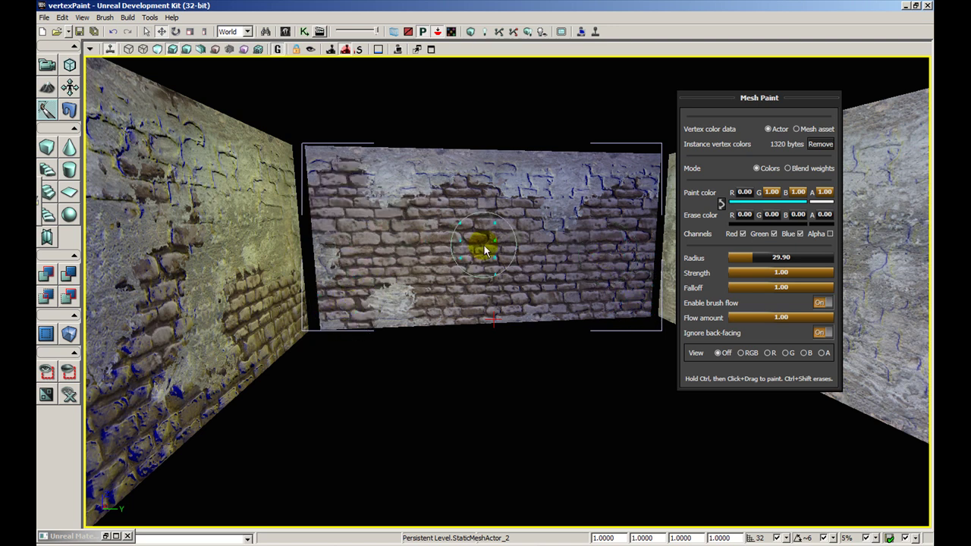
- Paint black vertex color (R, G, B 0.00) over the lower right end of the adjacent wall
drag(485, 251, 516, 205)
right_drag(485, 250, 477, 256)
click(767, 192)
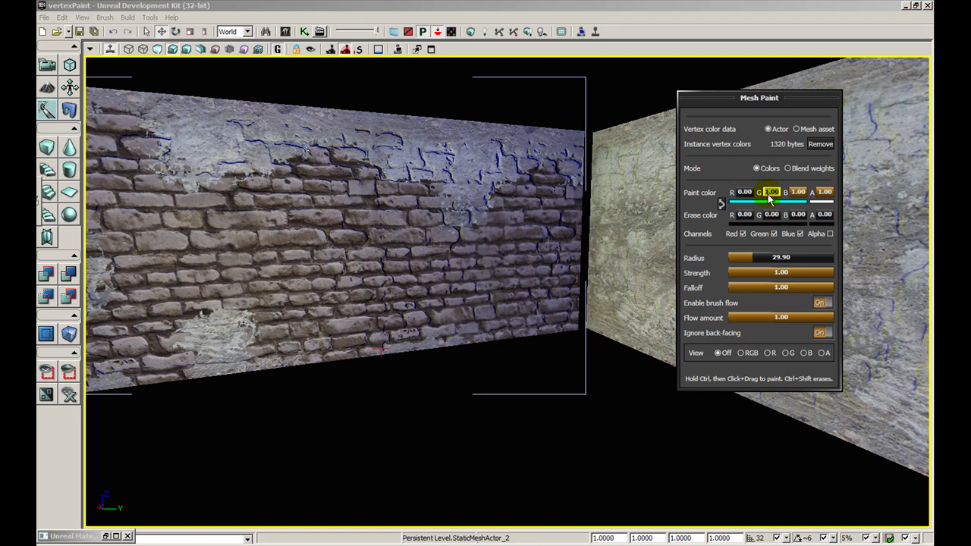
mouse_move(540, 314)
ctrl+mouse_down()
mouse_move(346, 327)
mouse_move(356, 230)
mouse_move(494, 217)
mouse_move(452, 300)
mouse_move(502, 313)
ctrl+mouse_up()
click(797, 192)
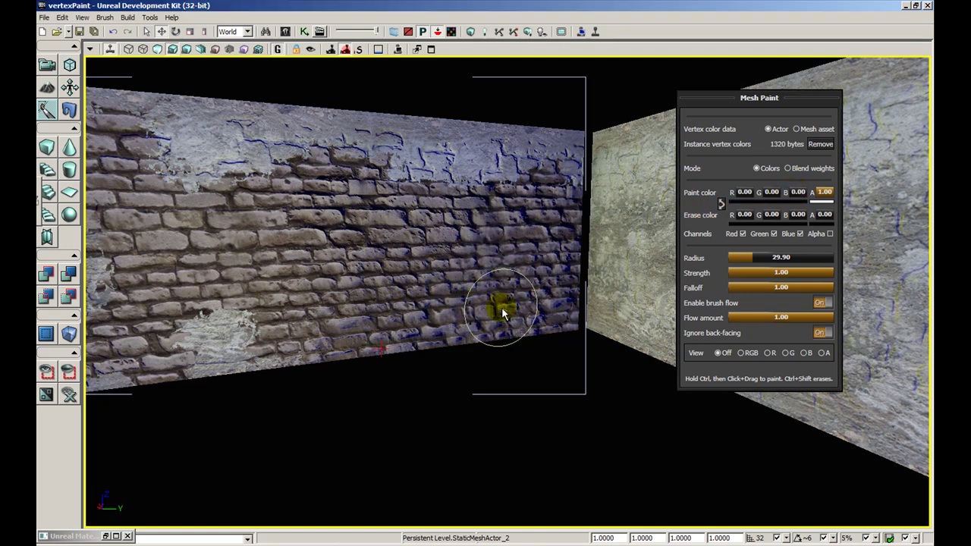
- Paint red vertex color (R 1.00, G 0.00, B 0.00) across the lower part of the adjacent wall and review both painted walls
click(738, 193)
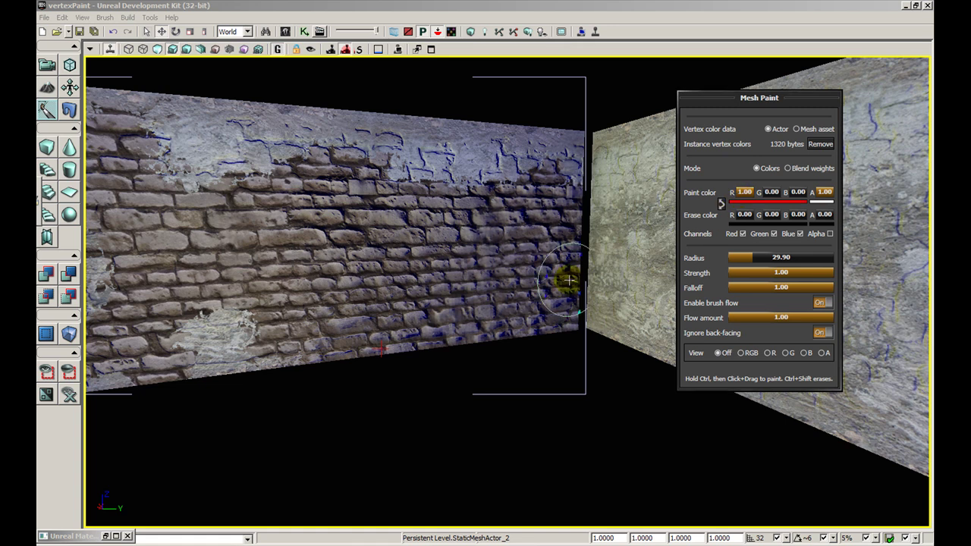
mouse_move(559, 288)
ctrl+mouse_down()
mouse_move(520, 320)
mouse_move(405, 329)
mouse_move(338, 293)
mouse_move(266, 225)
mouse_move(300, 241)
mouse_move(264, 312)
mouse_move(303, 258)
mouse_move(338, 245)
mouse_move(250, 284)
mouse_move(234, 305)
mouse_move(258, 314)
ctrl+mouse_up()
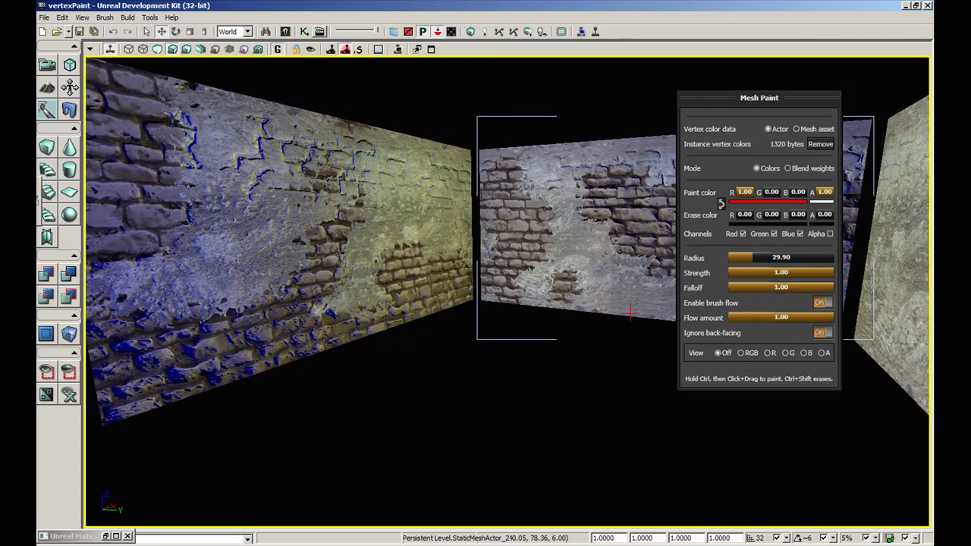
drag(629, 312, 508, 318)
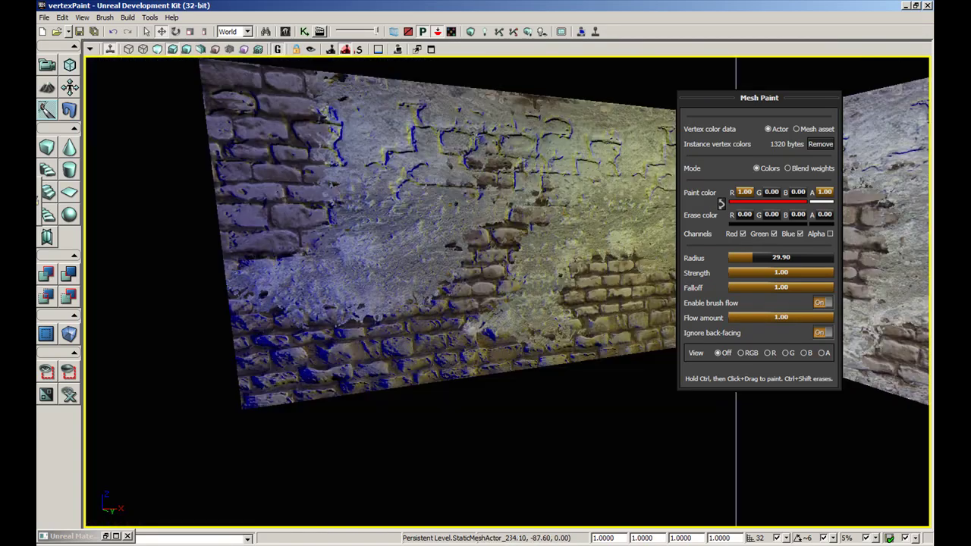
mouse_move(247, 250)
mouse_down()
mouse_move(277, 238)
mouse_move(265, 262)
mouse_move(250, 241)
mouse_move(262, 250)
mouse_up()
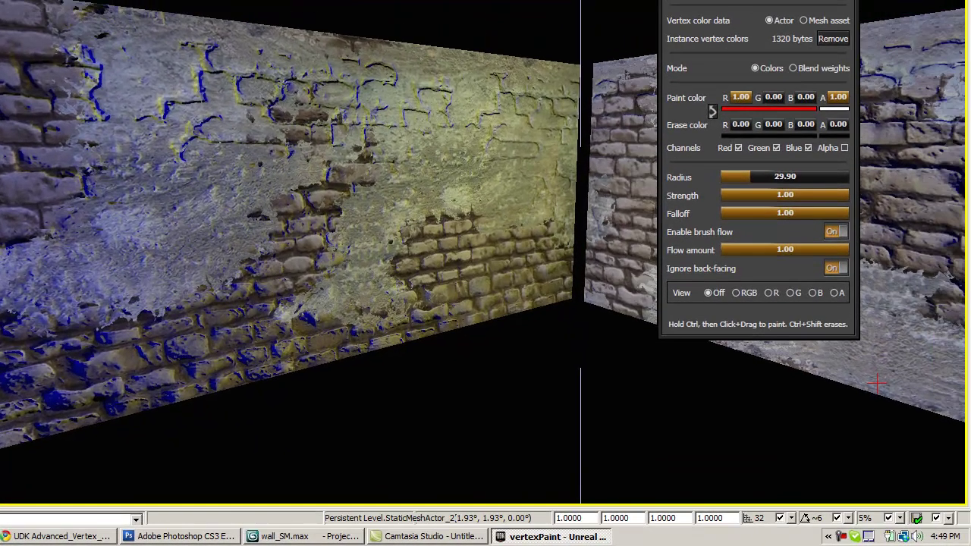
right_drag(263, 250, 309, 263)
drag(402, 237, 507, 283)
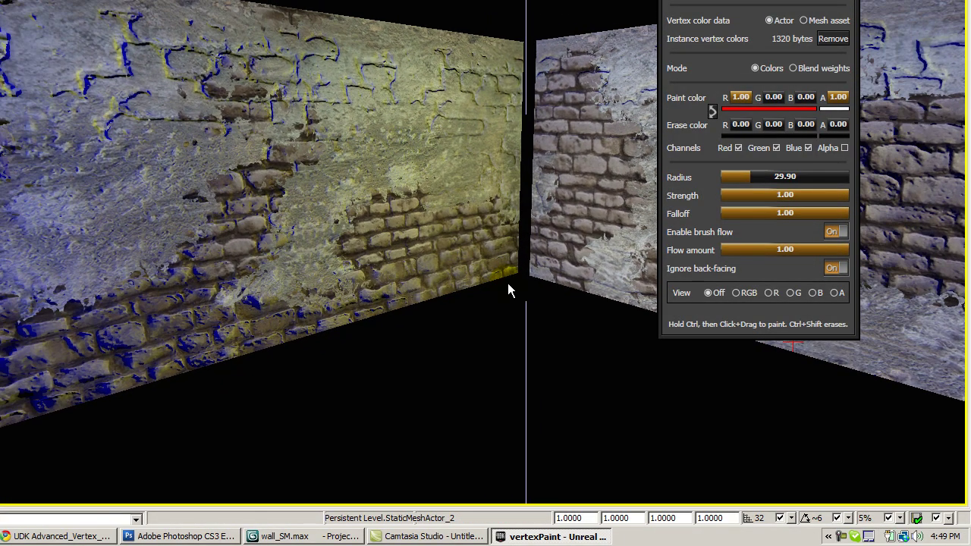